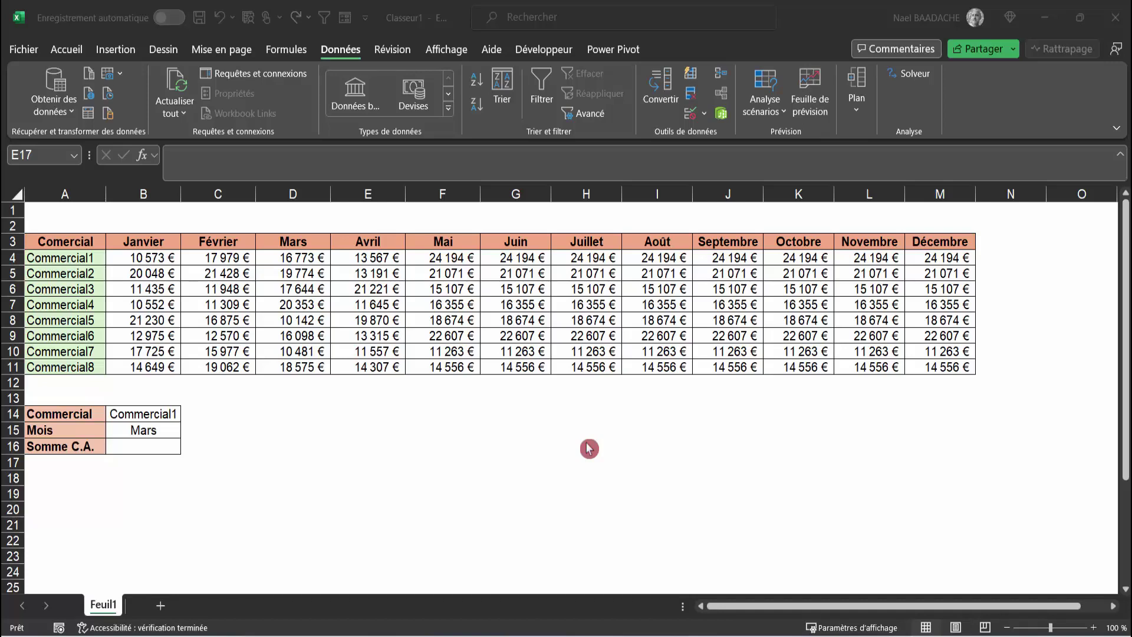
- Look over the B14 salesperson and B15 month dropdowns and Commercial1's January–March revenue
left_click(453, 468)
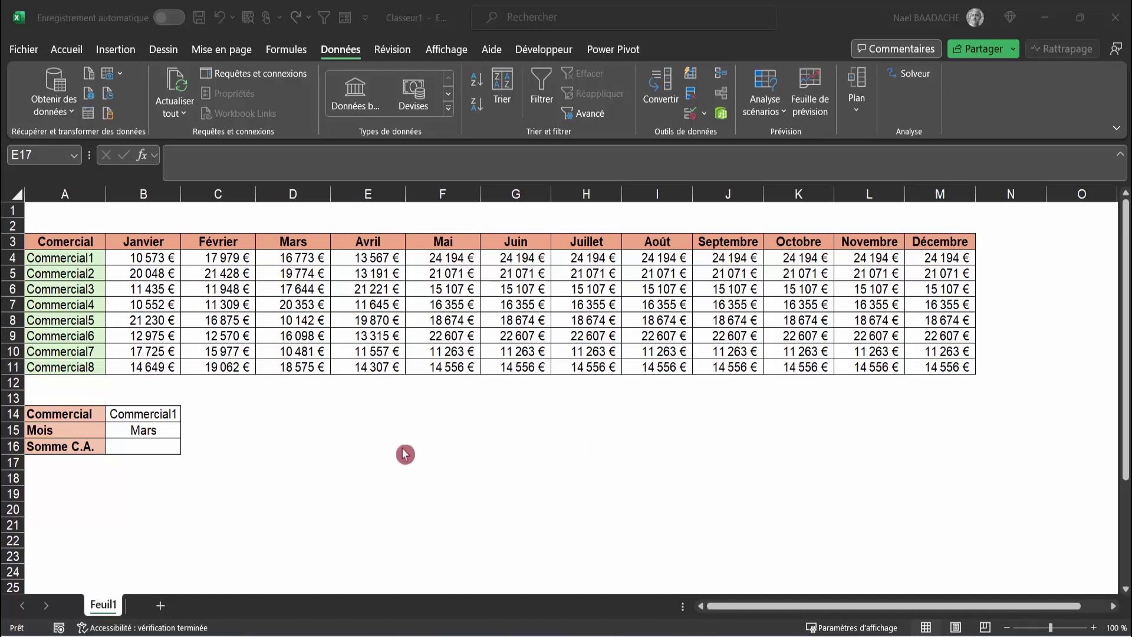
left_click(147, 449)
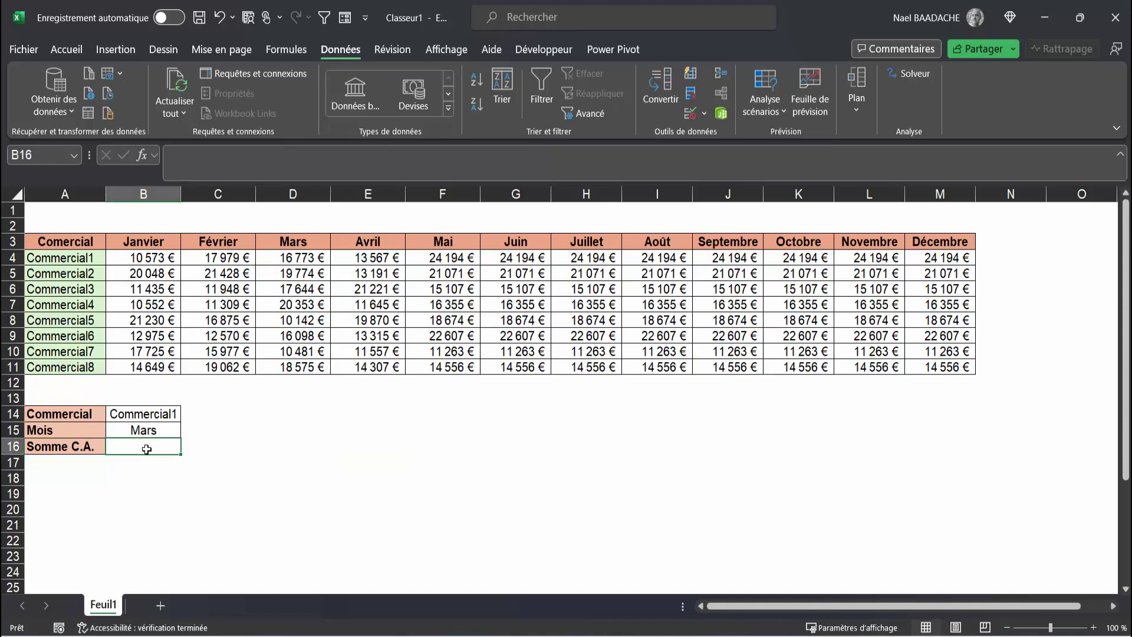
left_click_drag(125, 258, 401, 262)
left_click(177, 415)
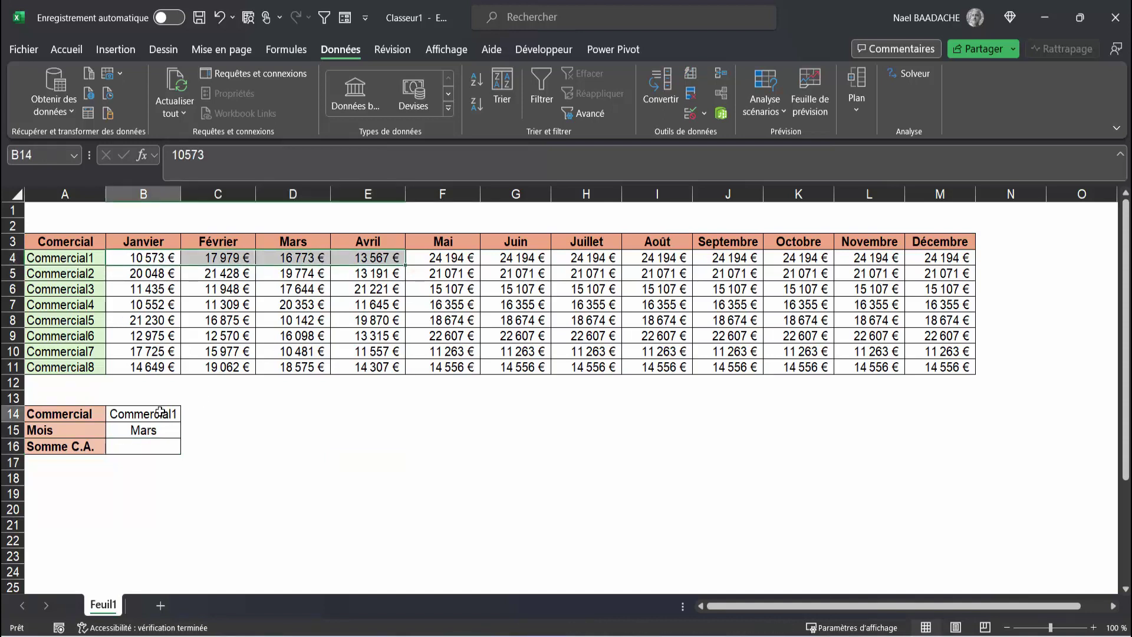
left_click(187, 416)
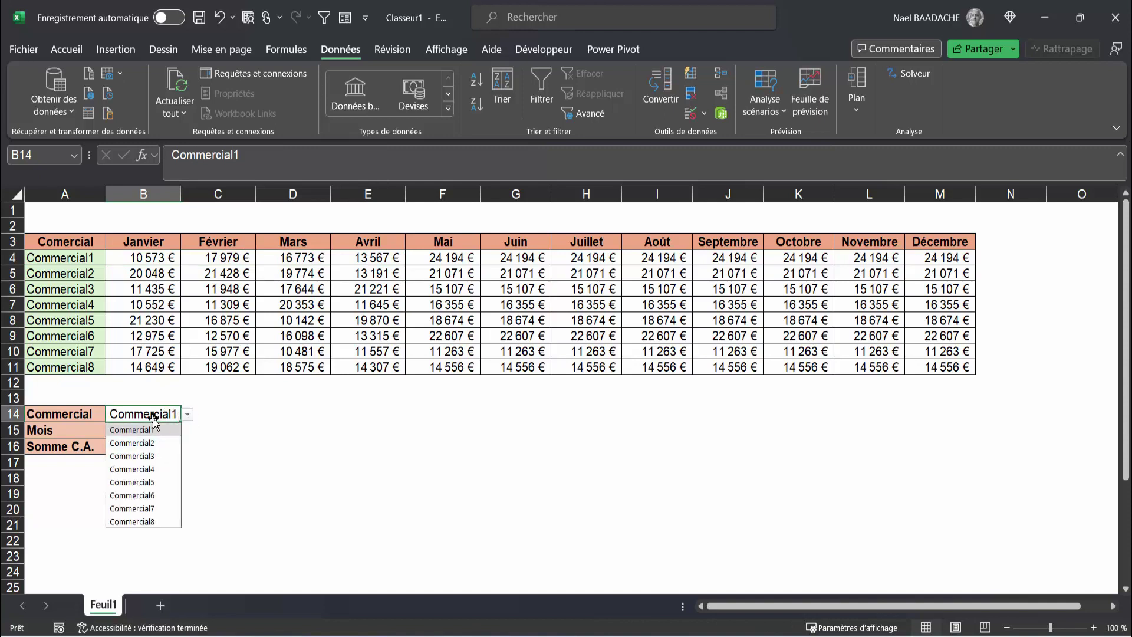
left_click(291, 480)
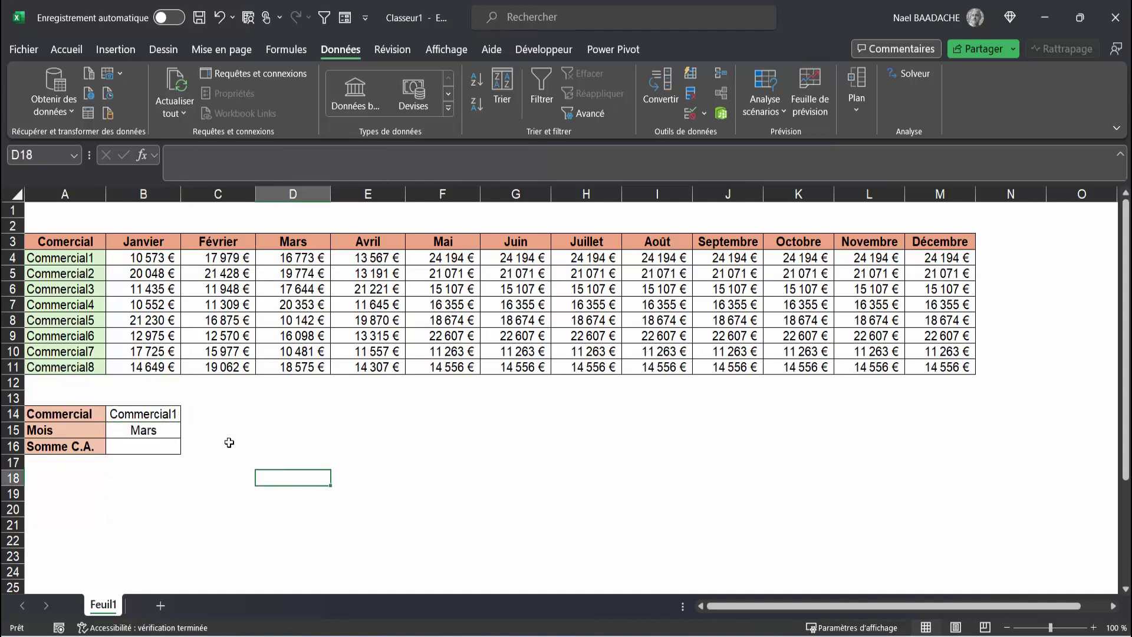
left_click(160, 432)
left_click(187, 431)
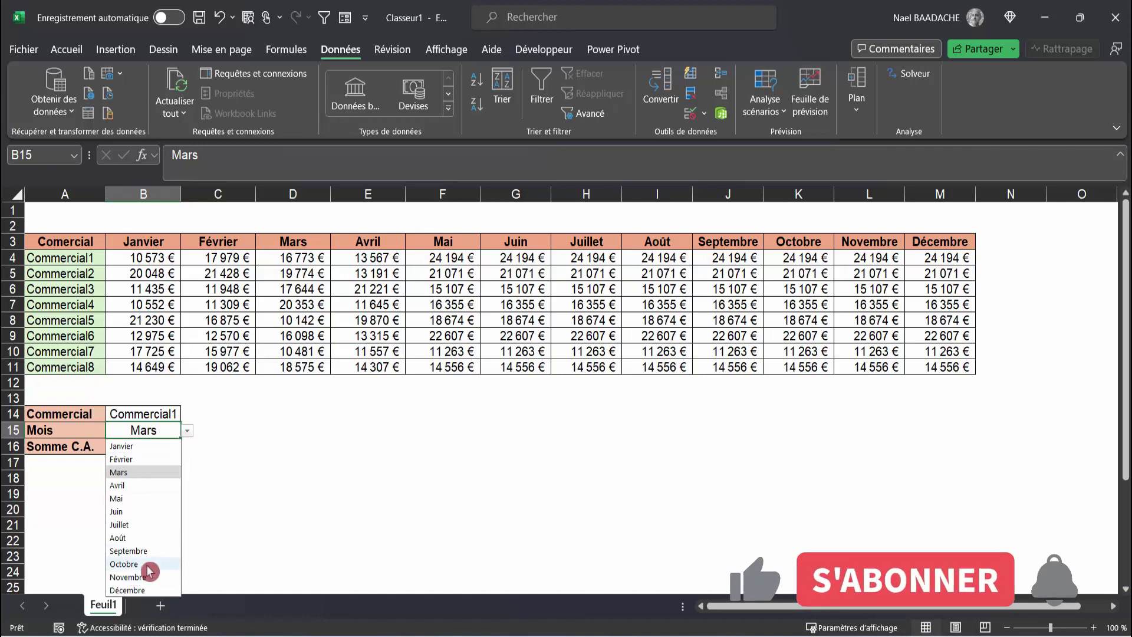
left_click(260, 479)
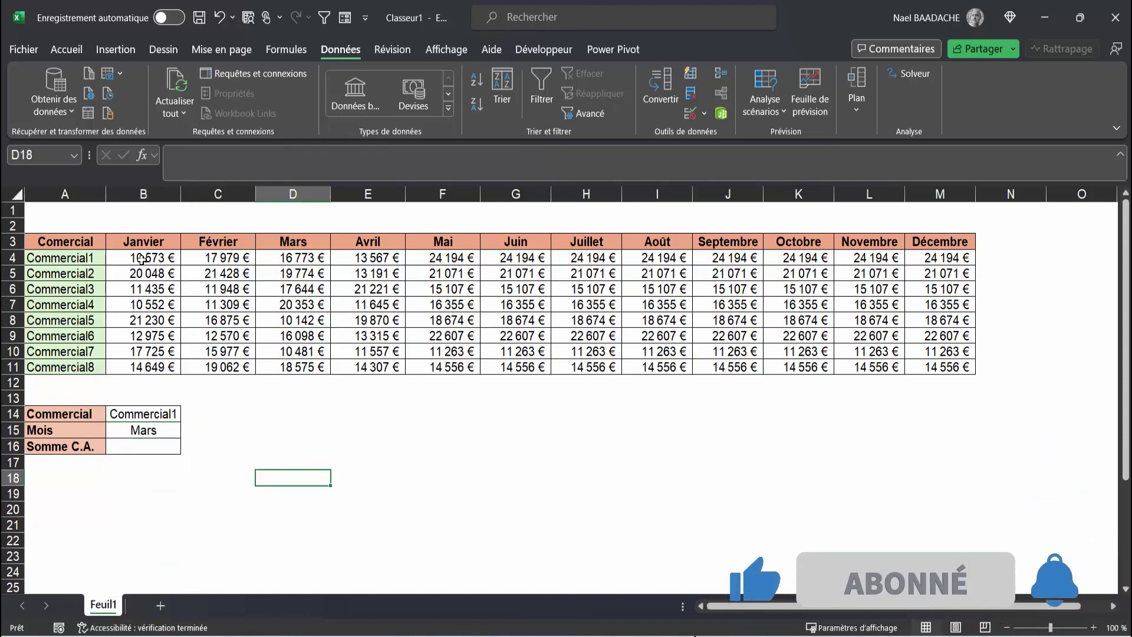
left_click_drag(141, 259, 286, 261)
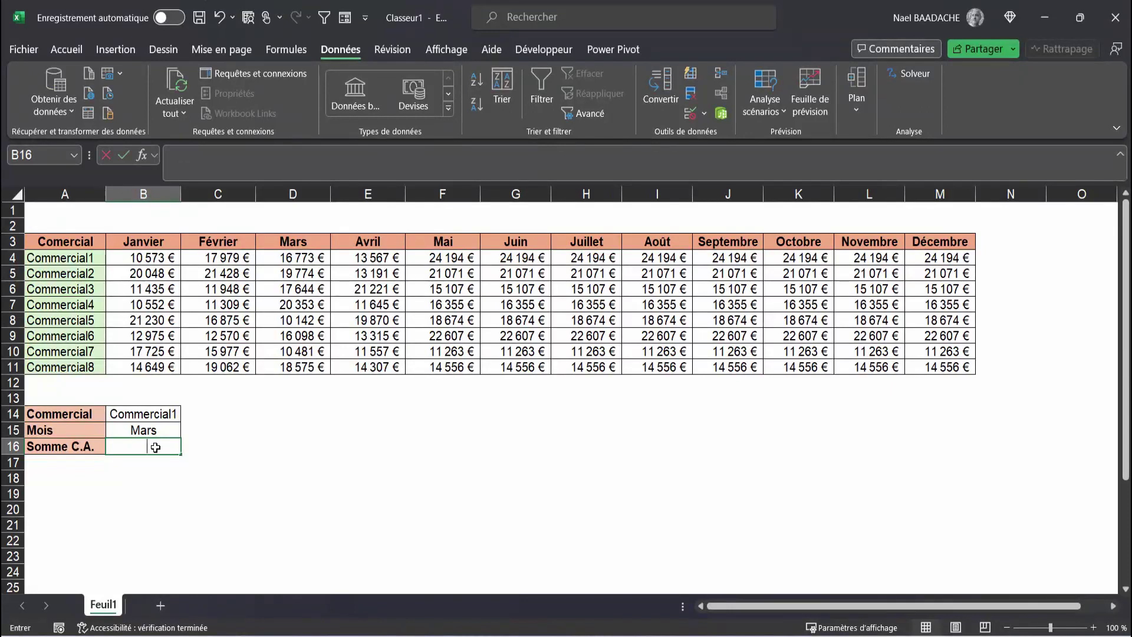
- Start B16's formula as =somme(decaler(A3; with A3 as the offset reference
type("=somme")
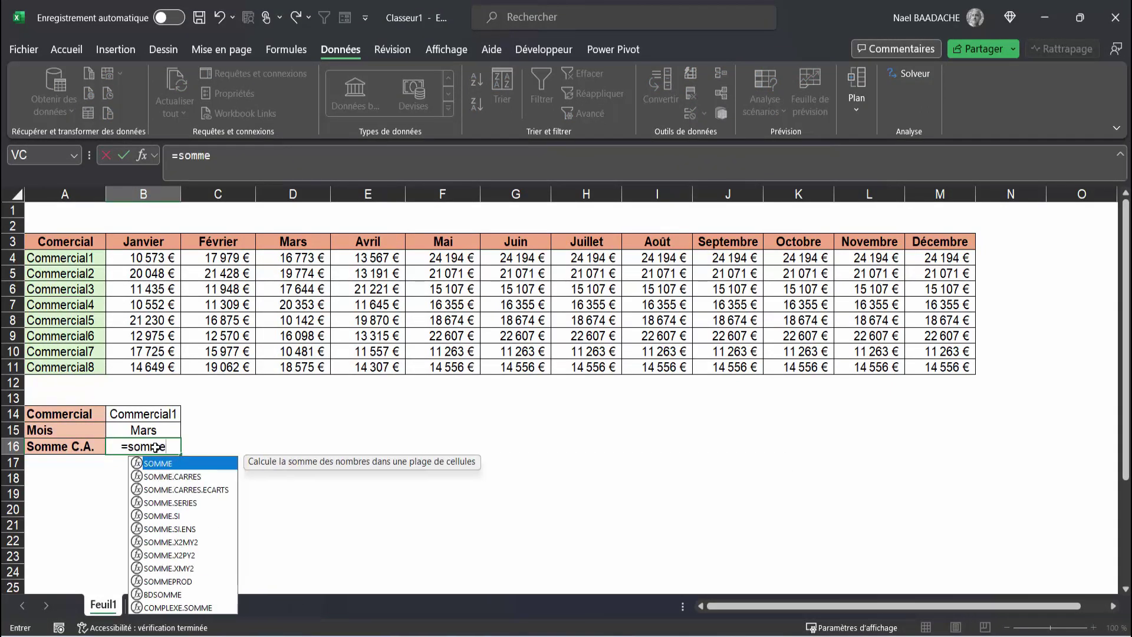
type("(")
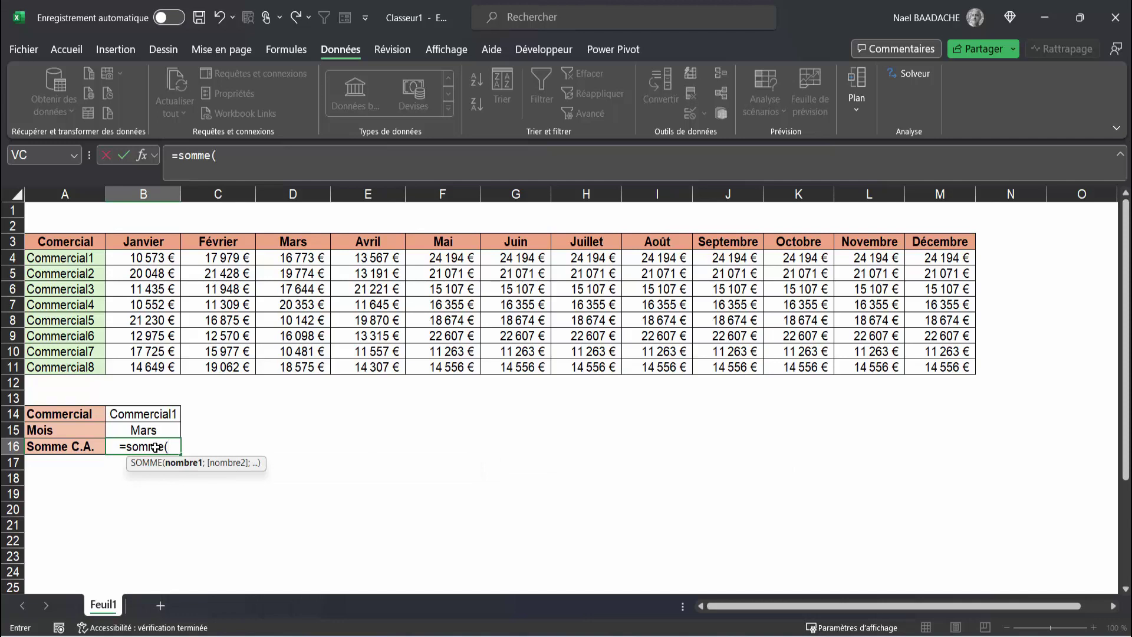
type("decaler")
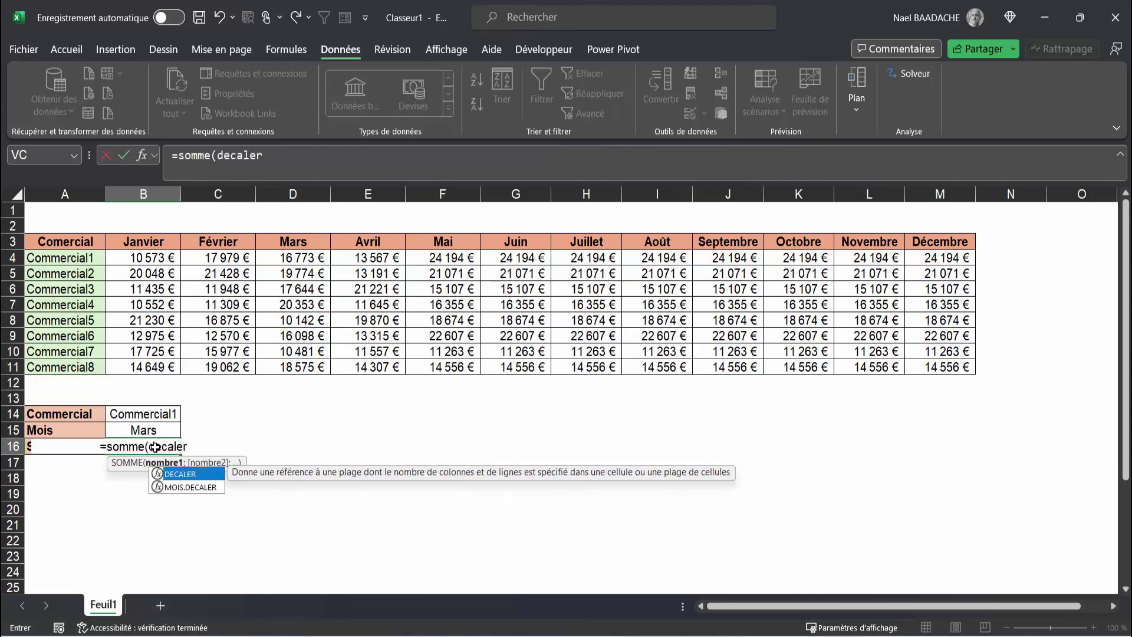
type("(")
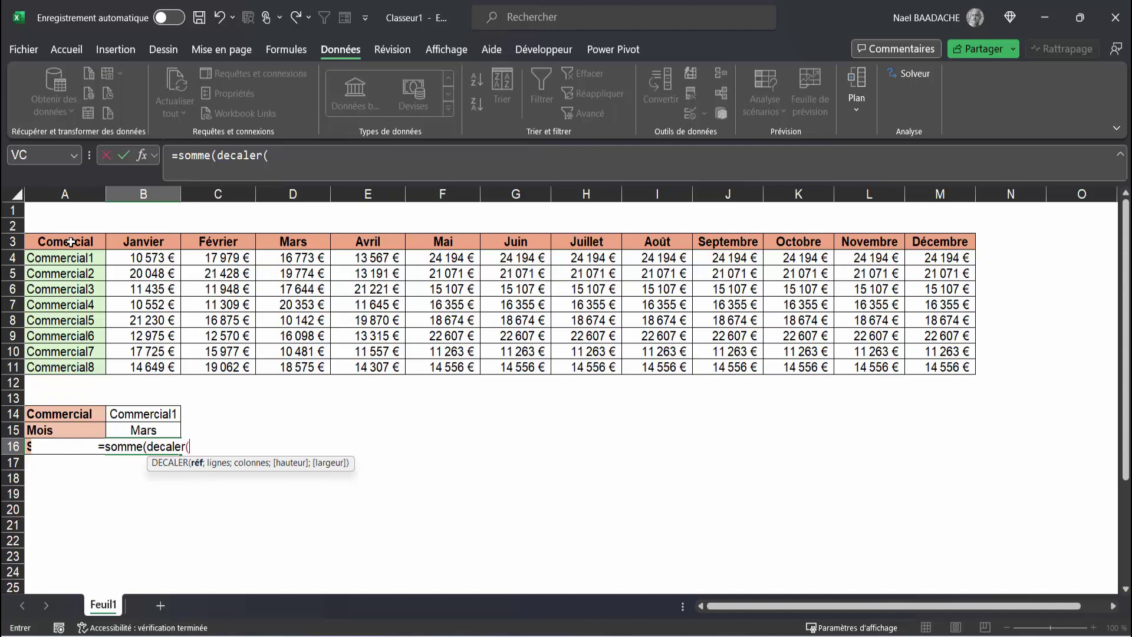
left_click(70, 217)
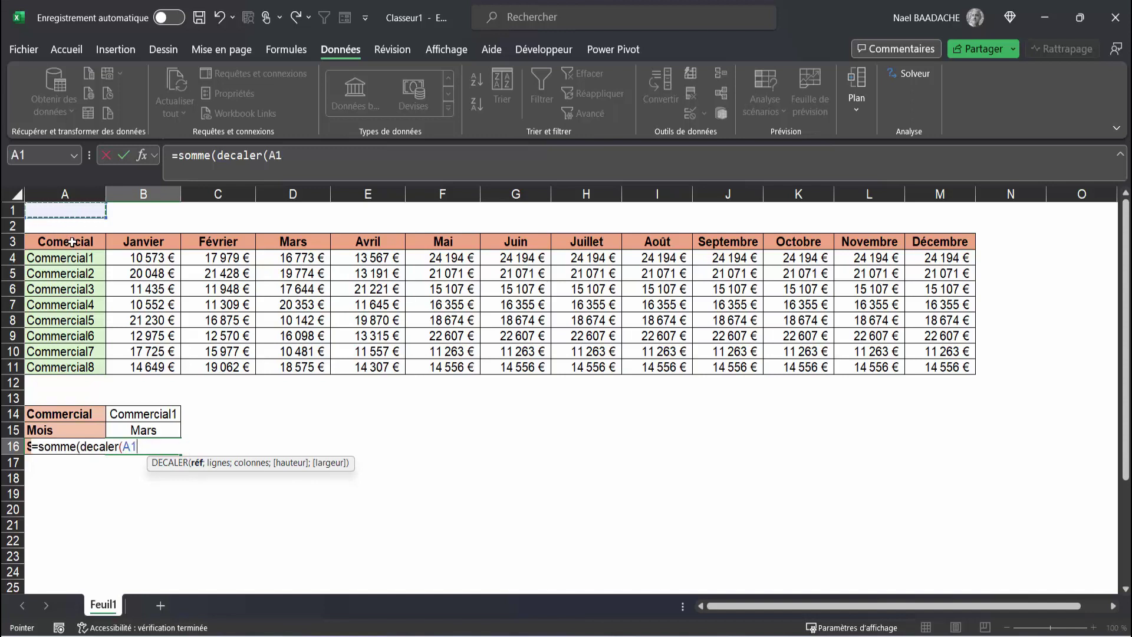
left_click(72, 241)
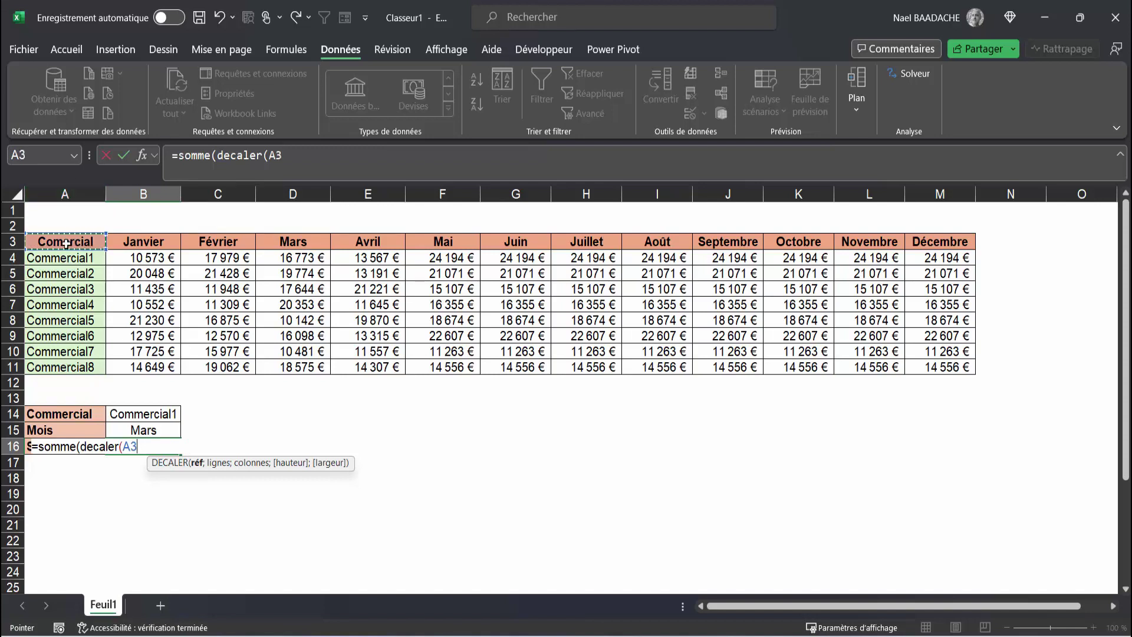
type(";")
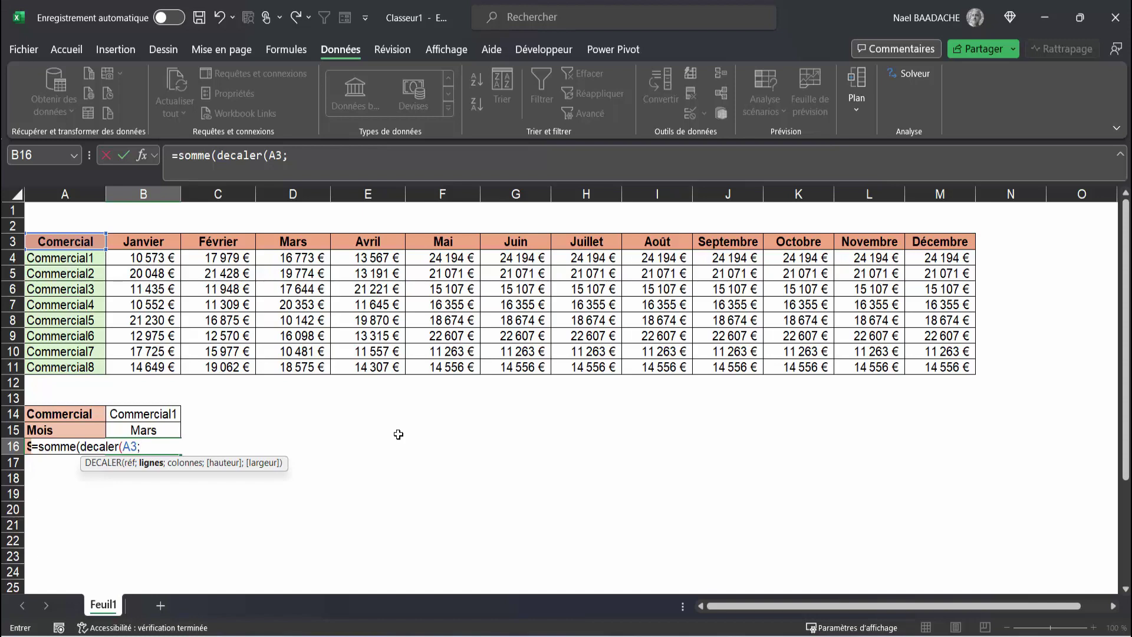
- Add equiv(B14;A4:A11;0) as the row offset inside B16's DECALER
type("eq")
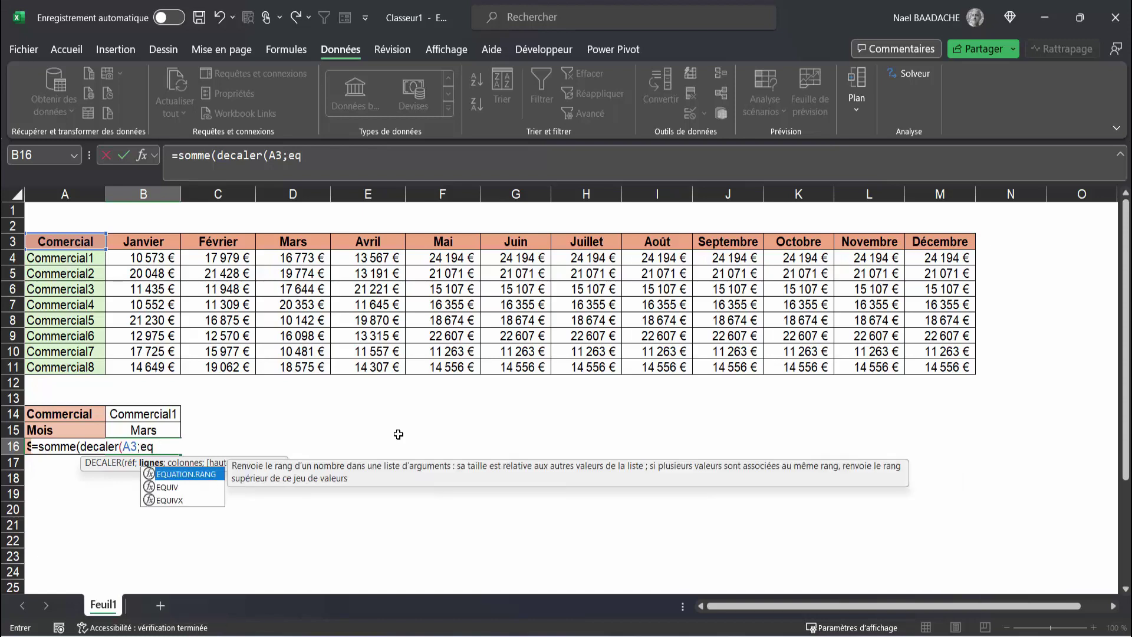
type("uiv(")
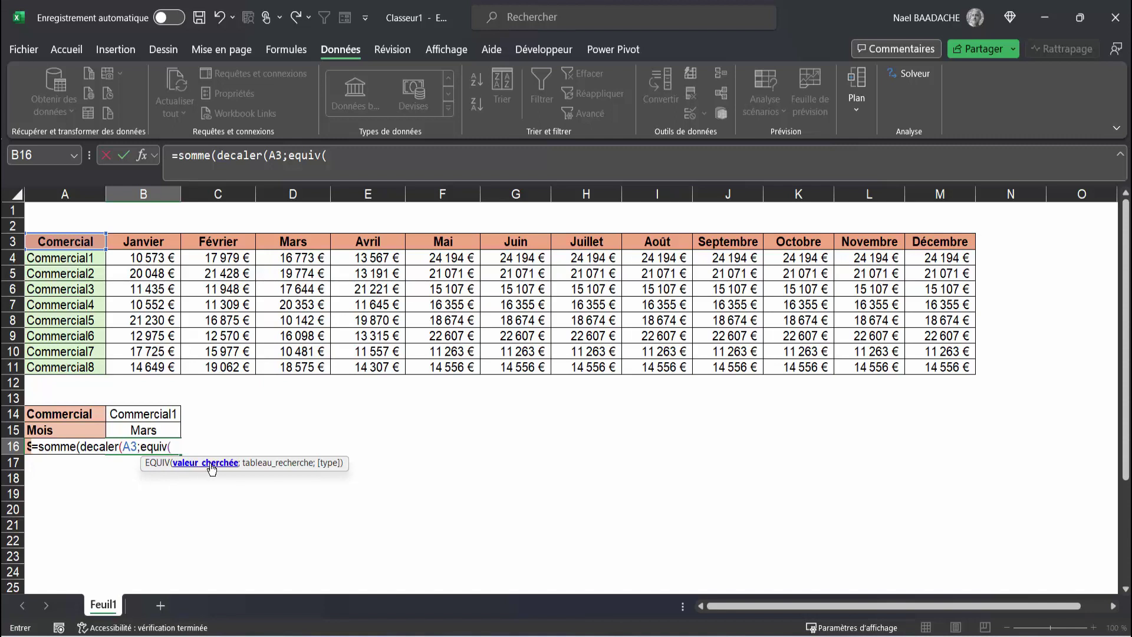
left_click(151, 417)
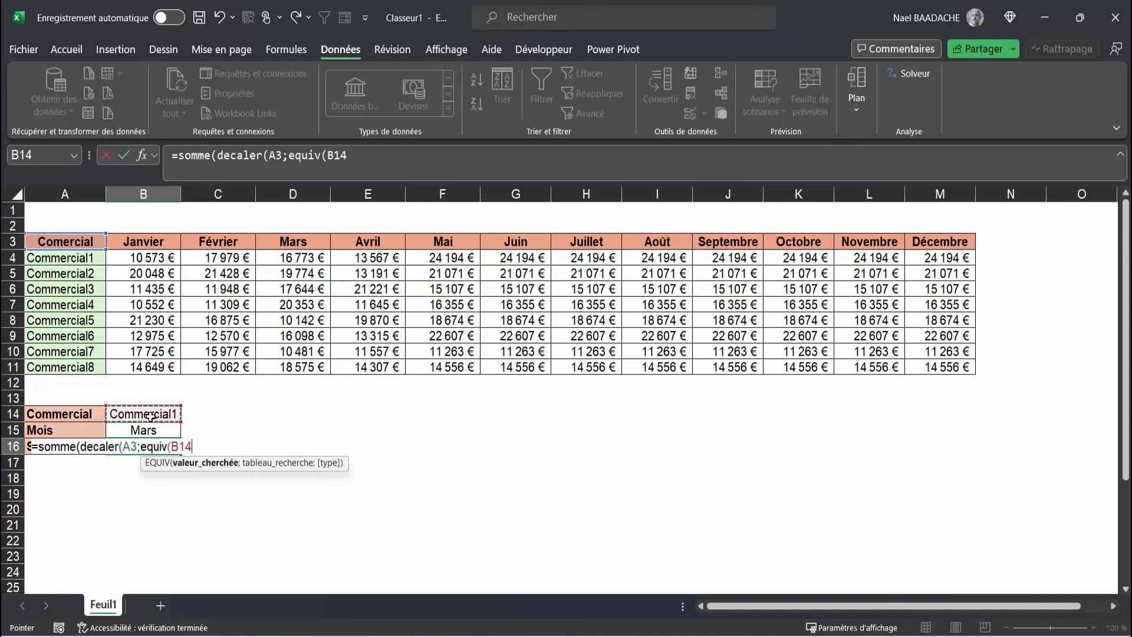
type(";")
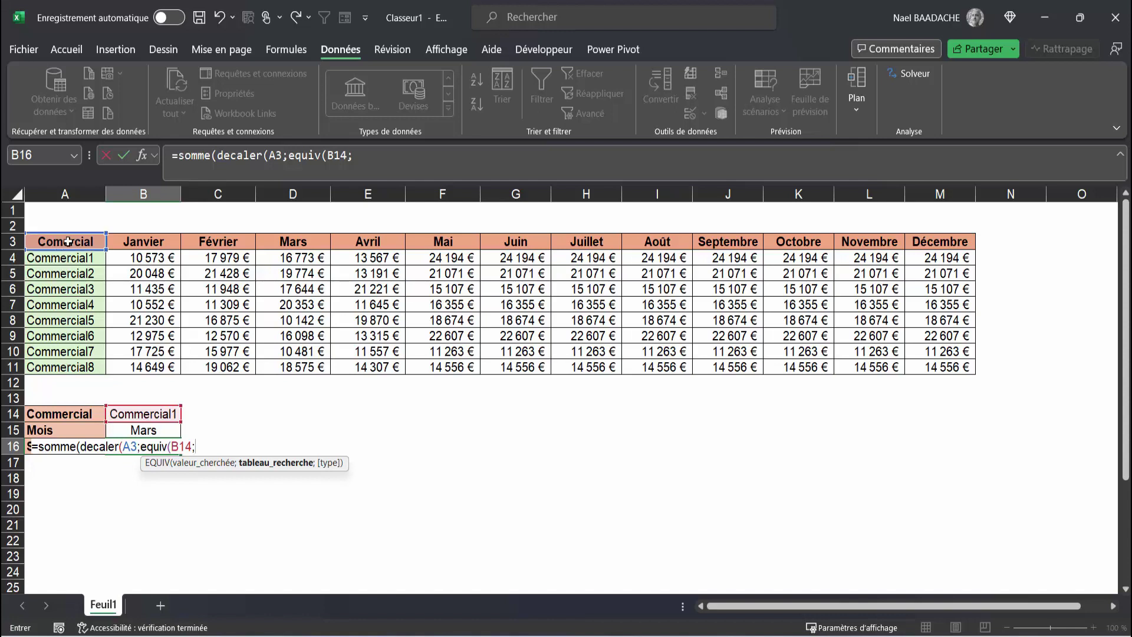
left_click_drag(79, 260, 78, 368)
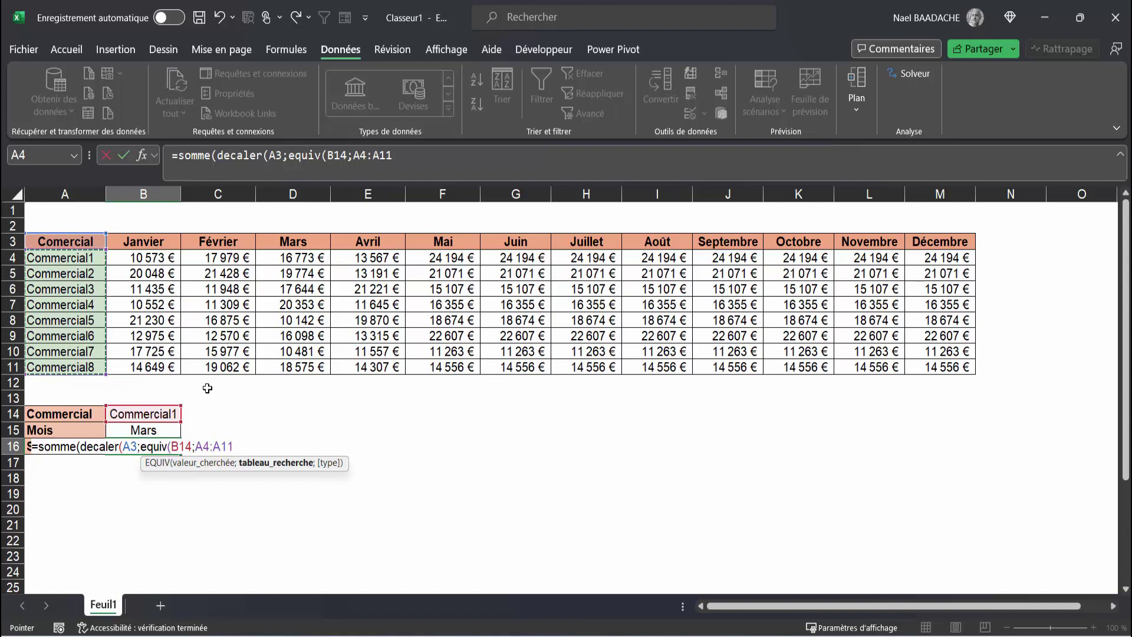
type(";0")
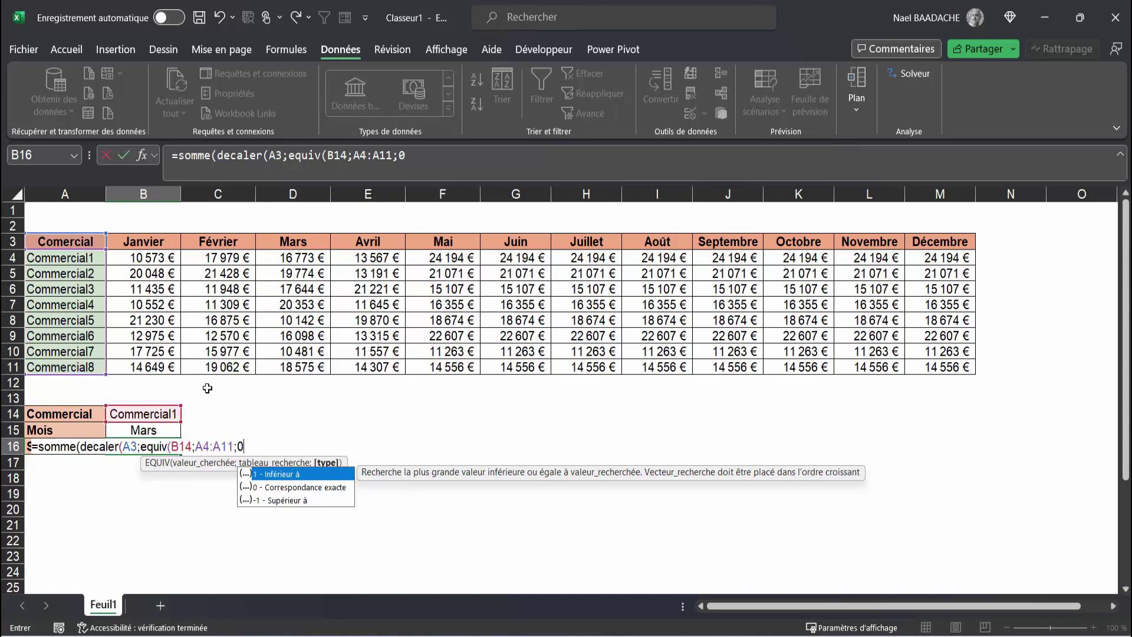
type(")")
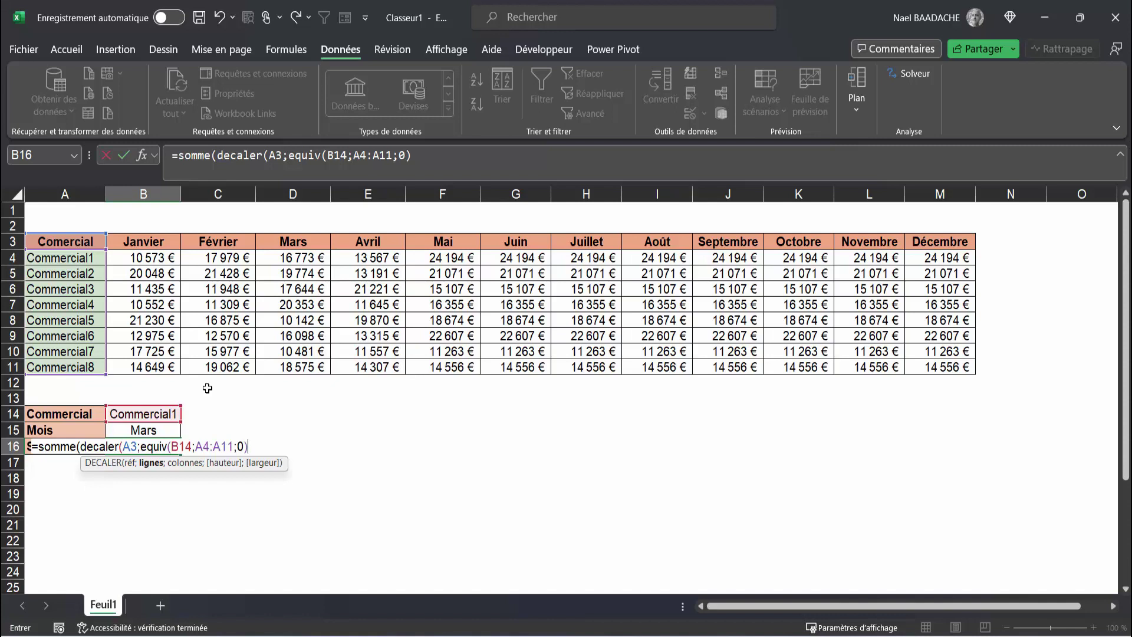
type(";")
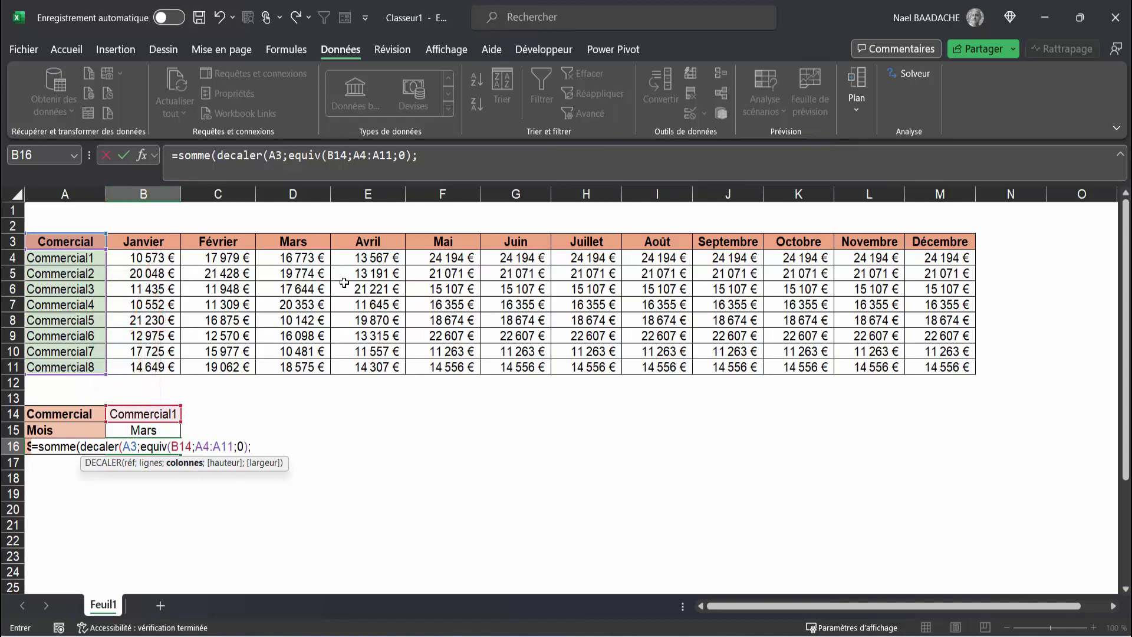
- Complete B16 with width EQUIV(B15;B3:M3;0) and enter it, returning 45 325 €
type("1")
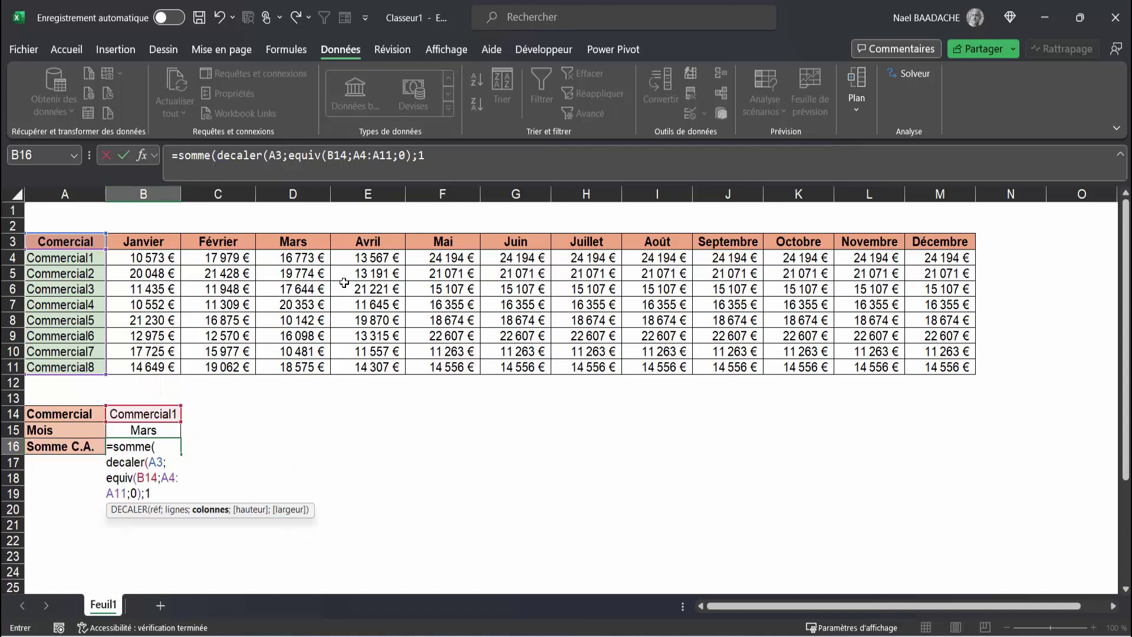
type(";1")
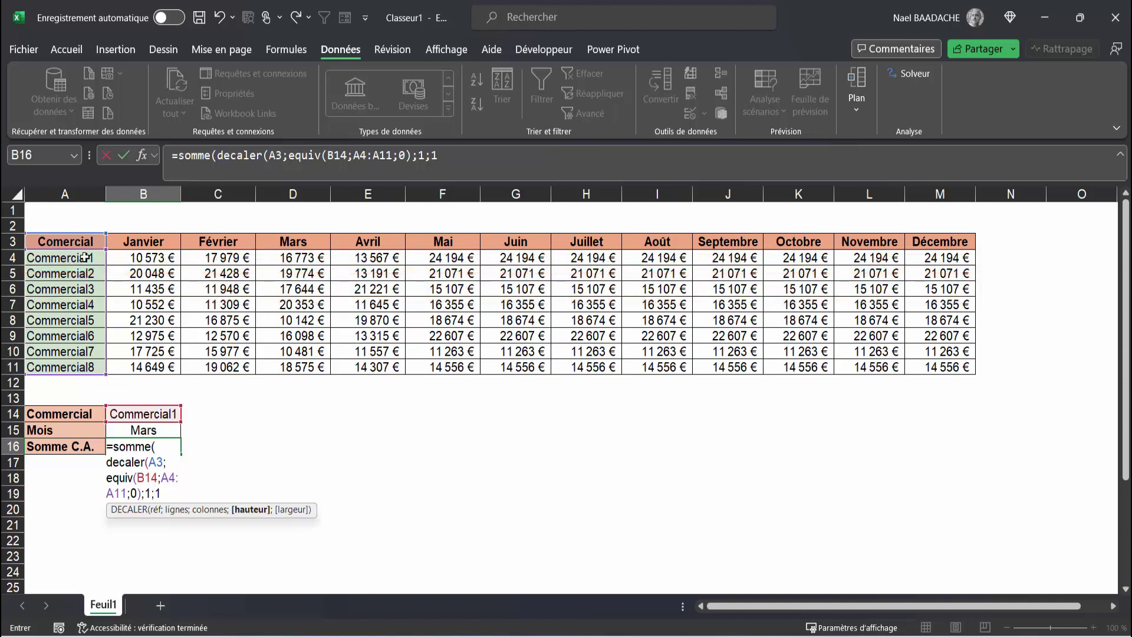
type(";")
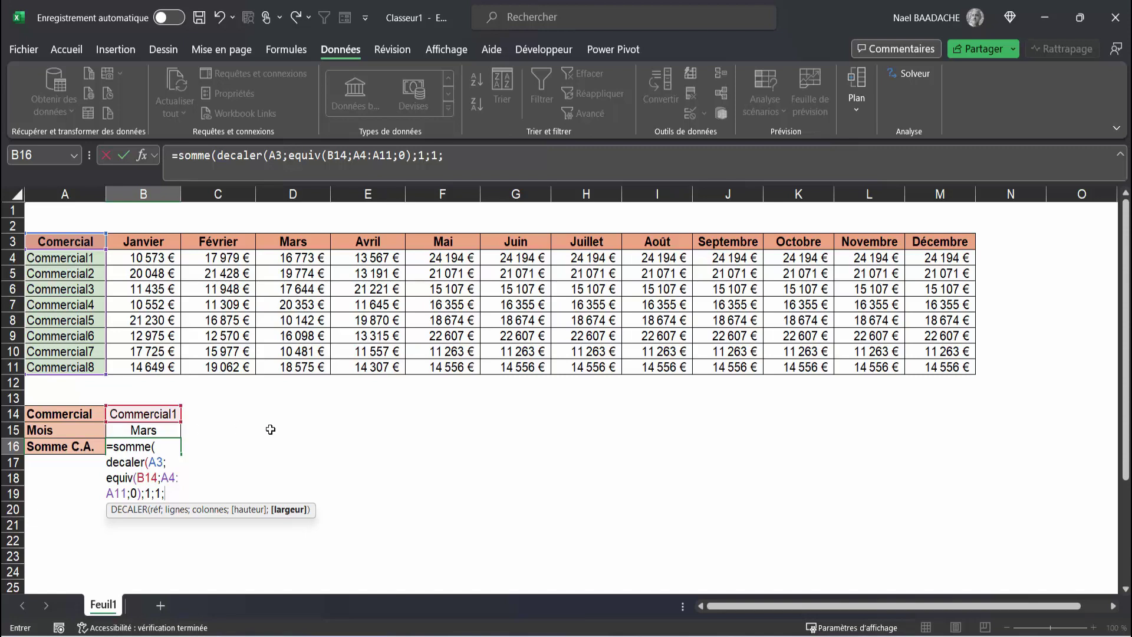
type("equ")
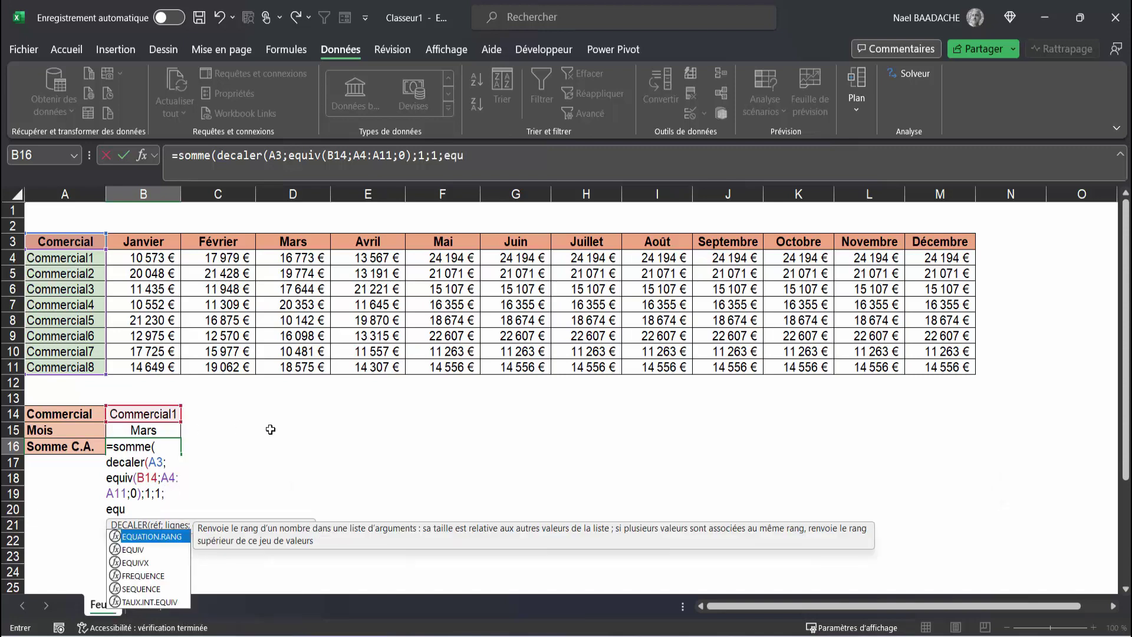
type("iv(")
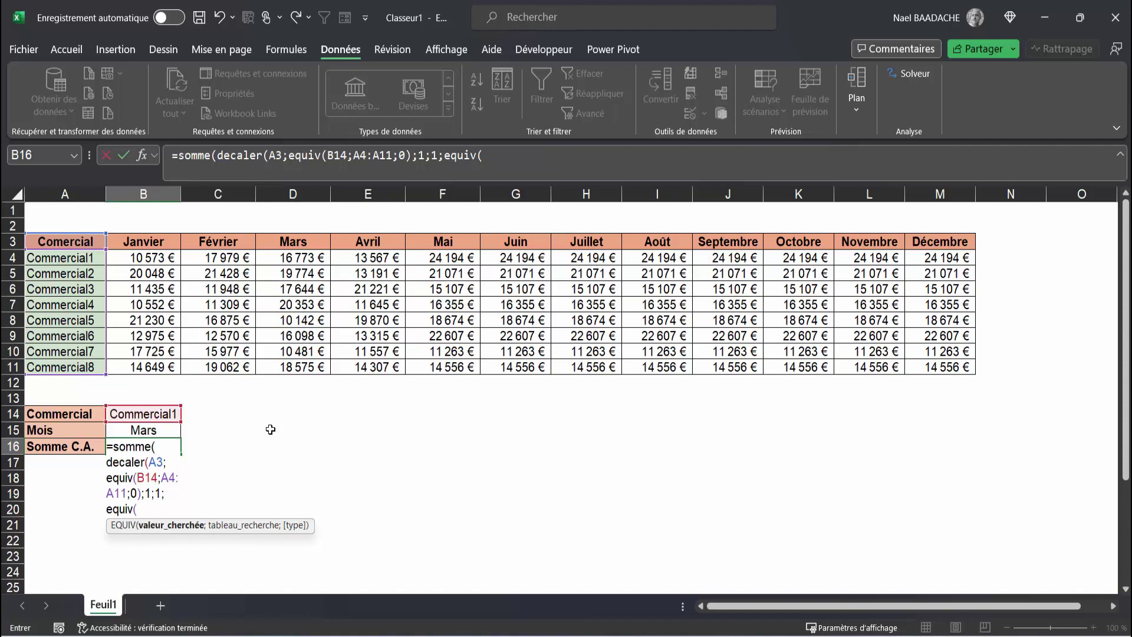
left_click(143, 432)
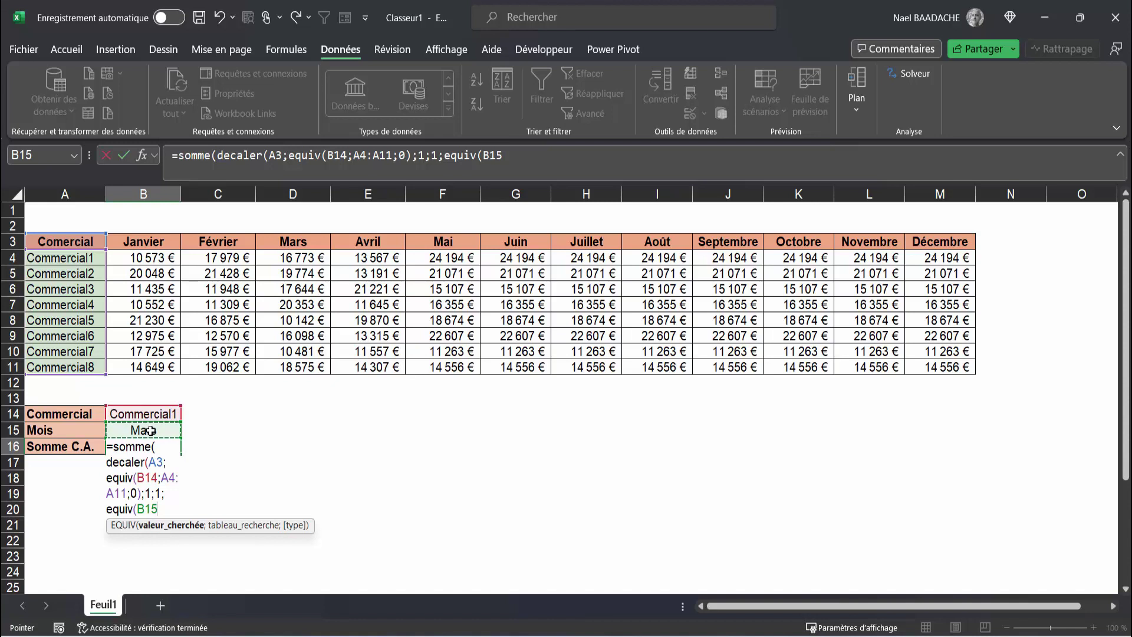
type(";")
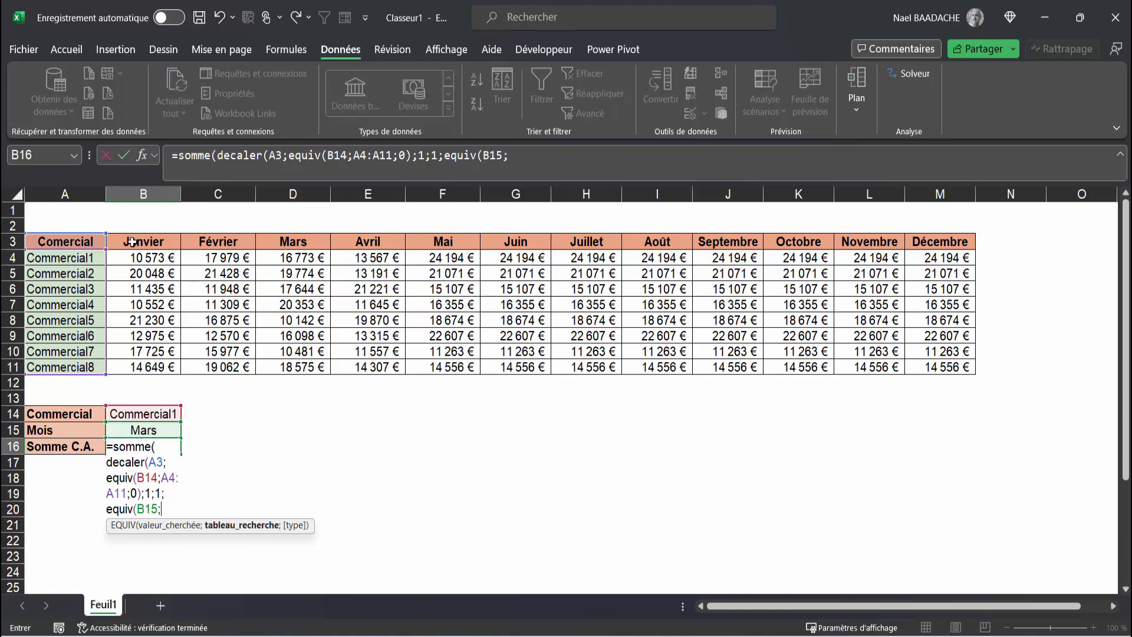
left_click_drag(142, 242, 944, 236)
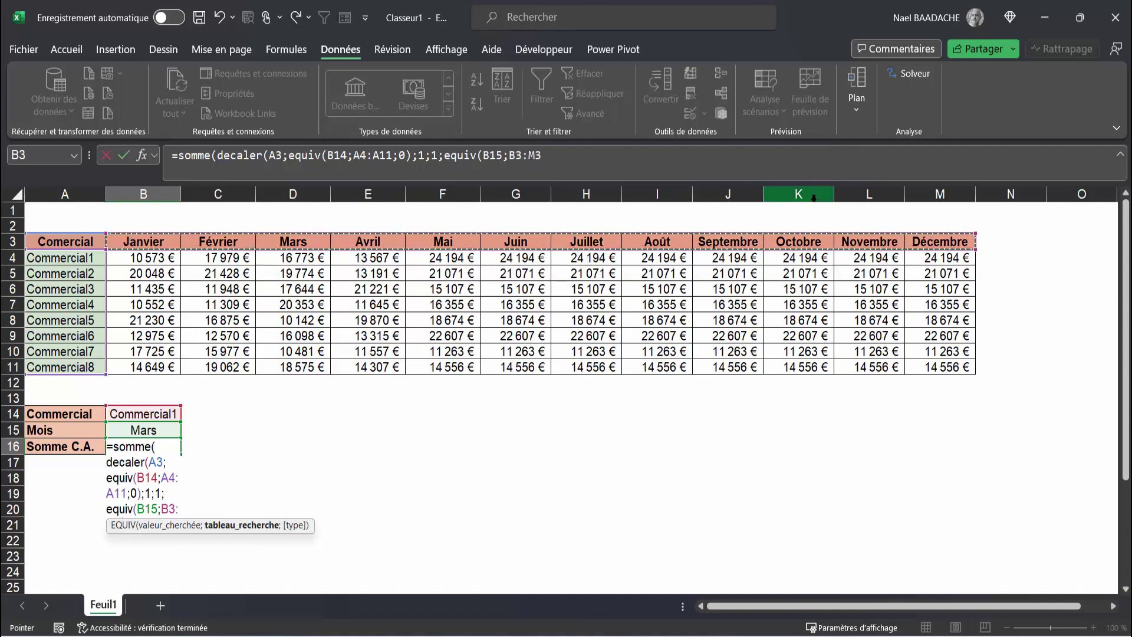
type(";")
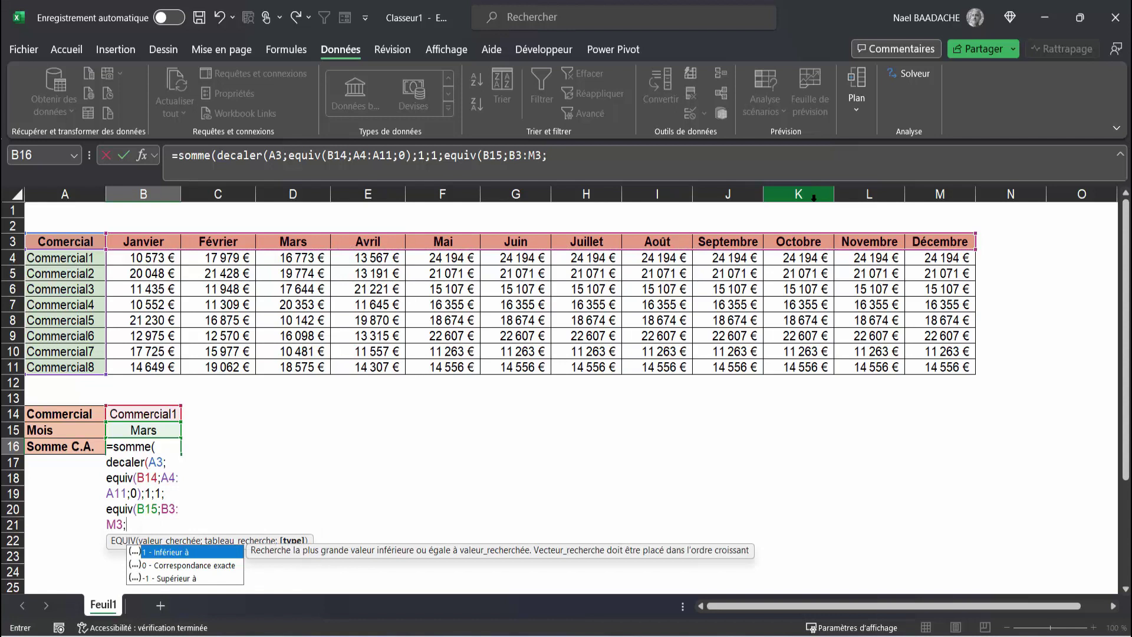
type("0")
type(")")
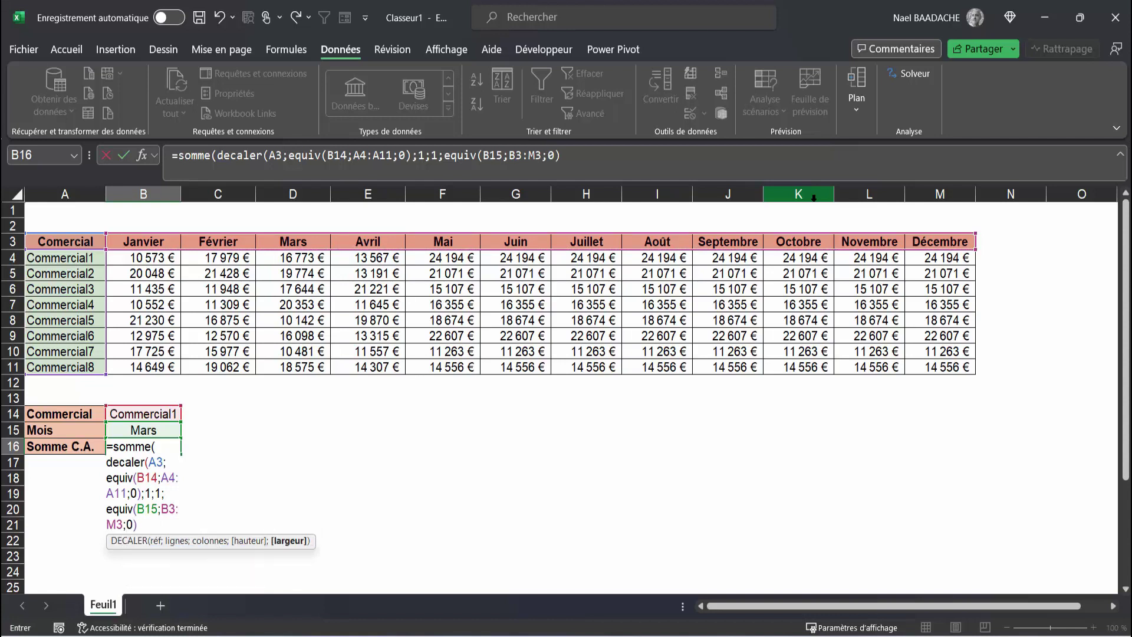
type(")")
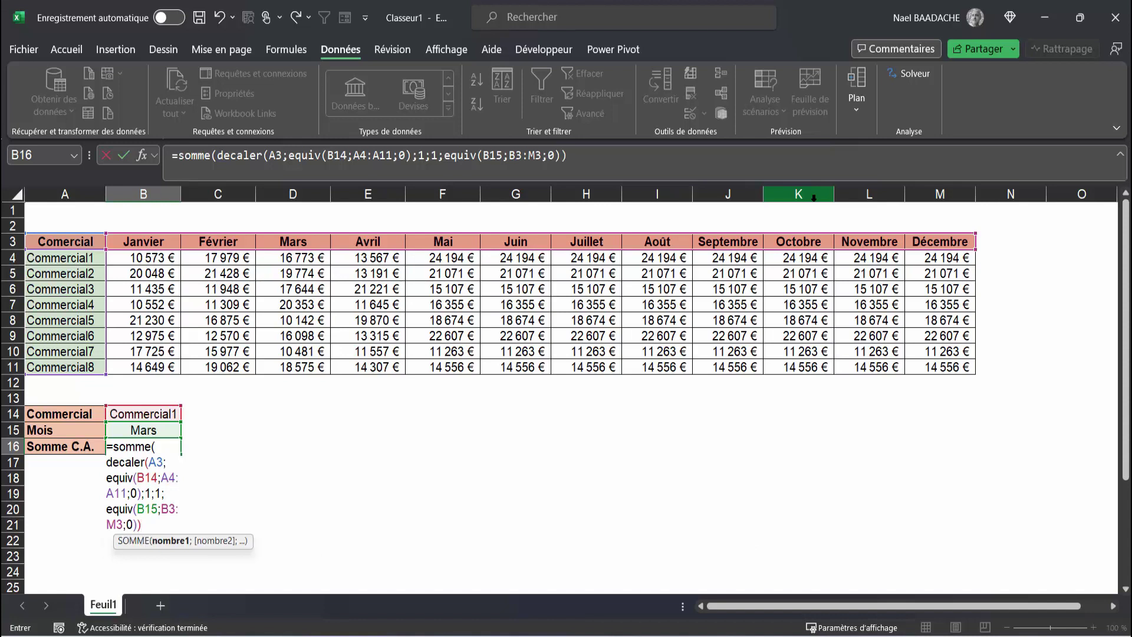
type(")")
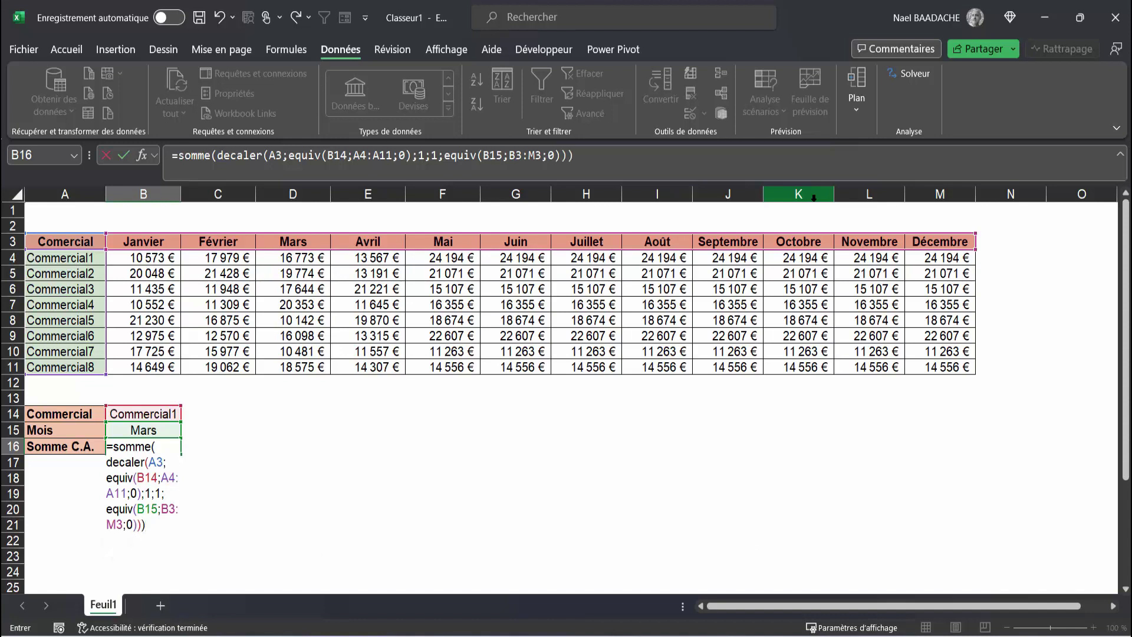
key("Return")
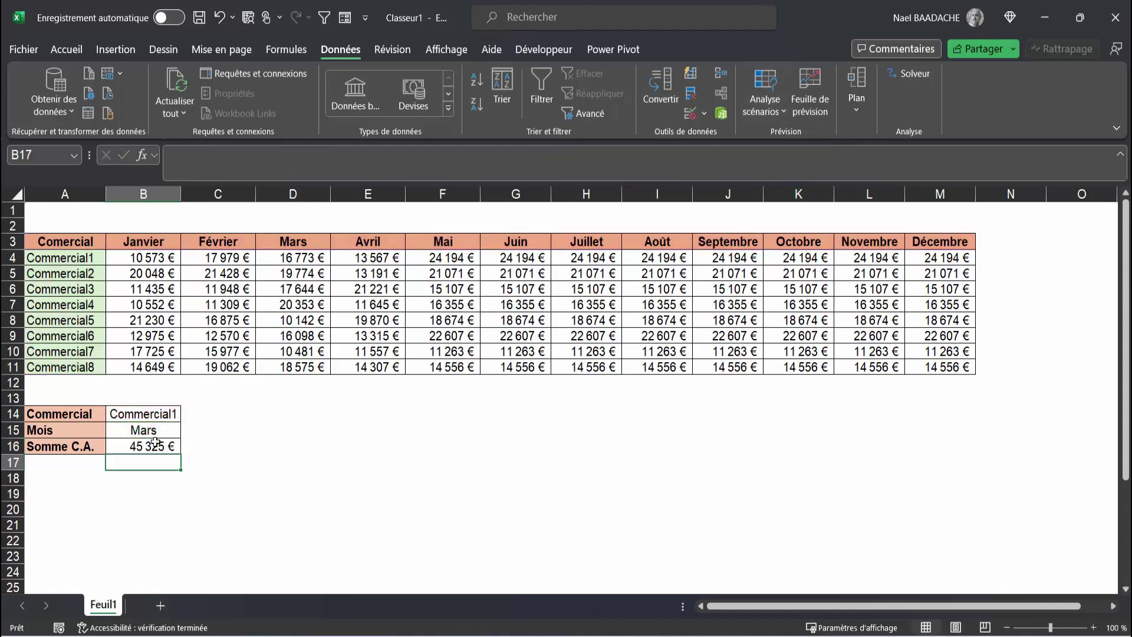
left_click(146, 444)
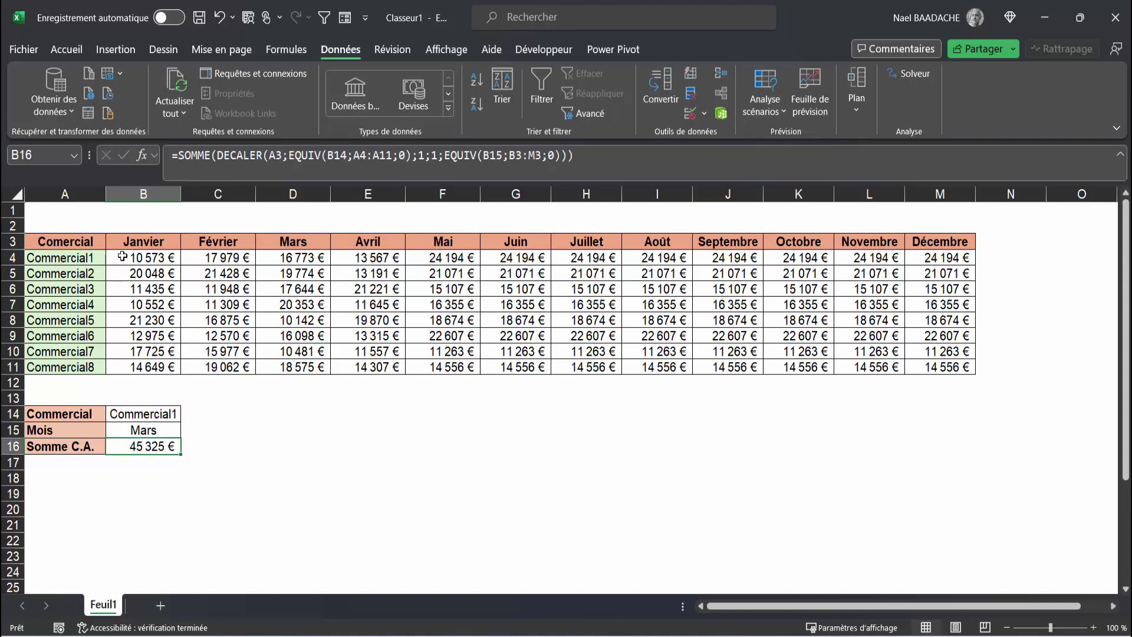
left_click_drag(122, 256, 294, 257)
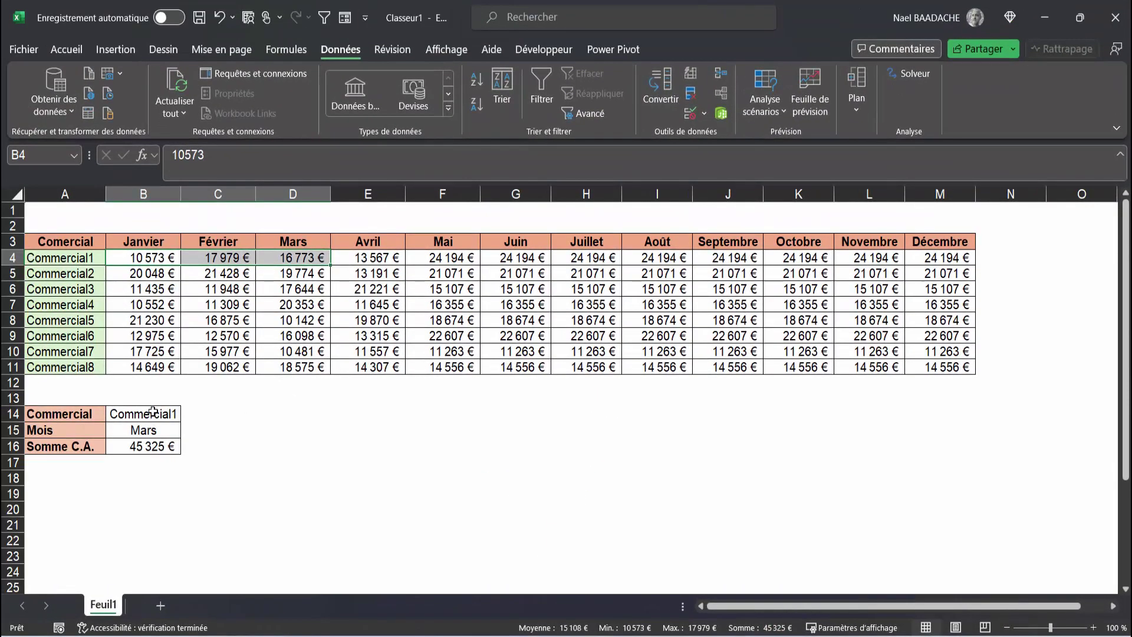
left_click(153, 412)
- Choose Commercial2 in the B14 dropdown and Décembre in the B15 dropdown
left_click(188, 415)
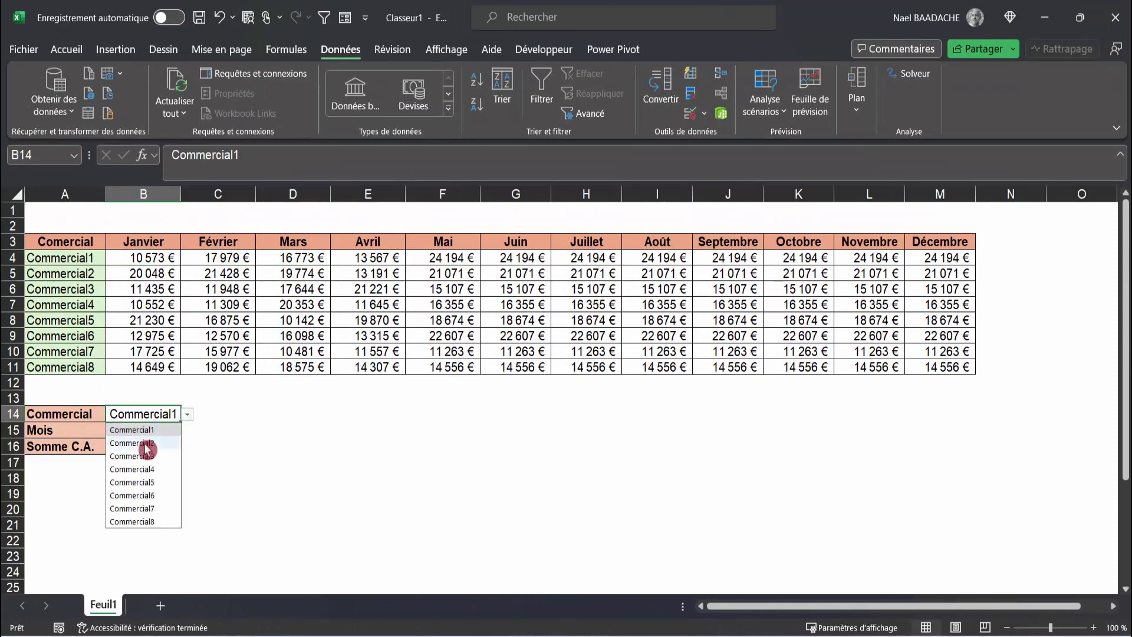
left_click(145, 443)
left_click(147, 432)
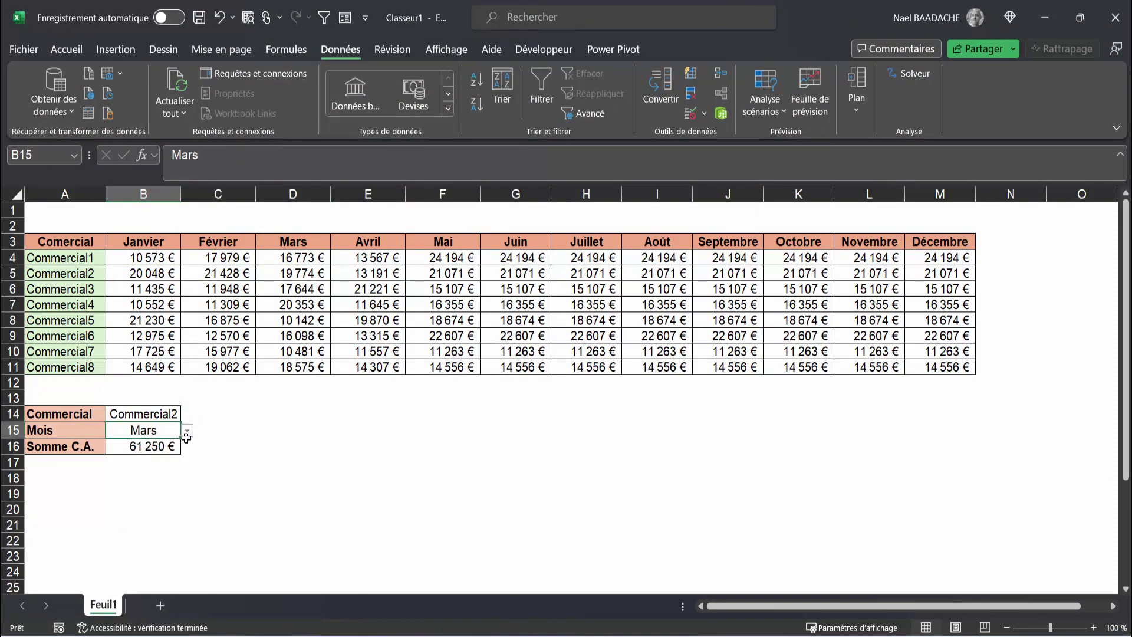
left_click(188, 431)
left_click(143, 590)
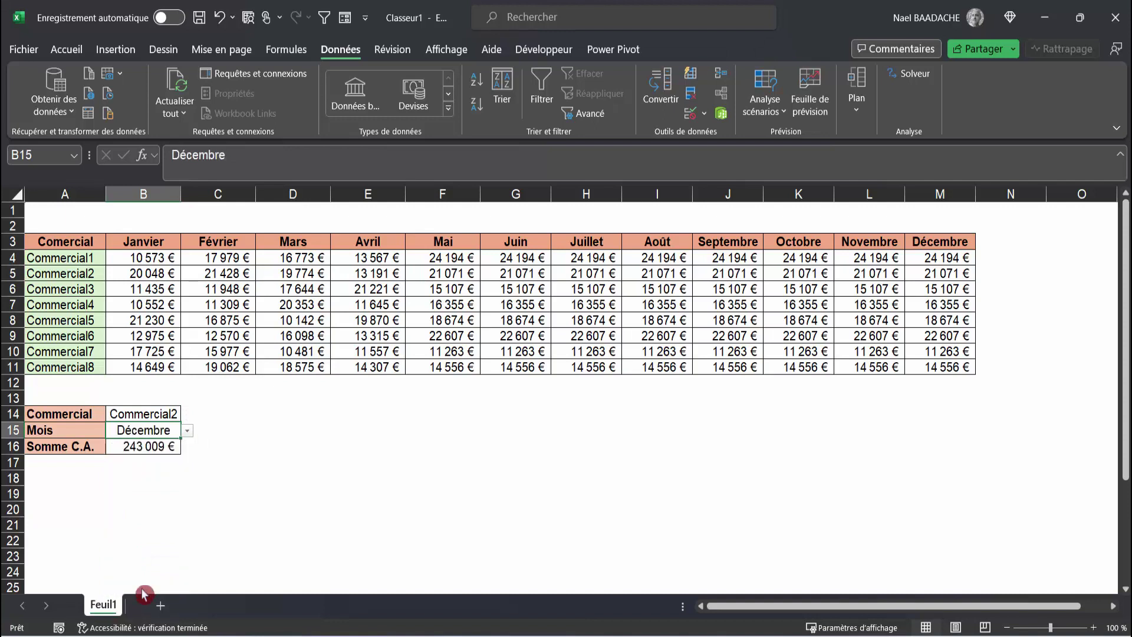
- Check B16's 243 009 € against the status-bar sum of Commercial2's row 5 values
left_click(152, 447)
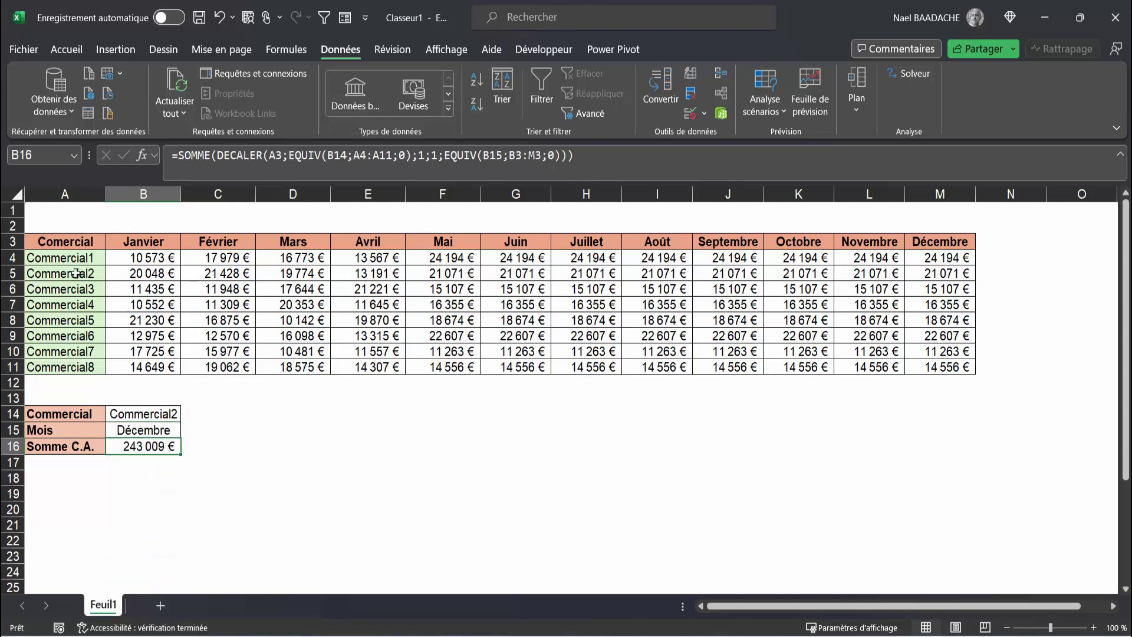
left_click(127, 276)
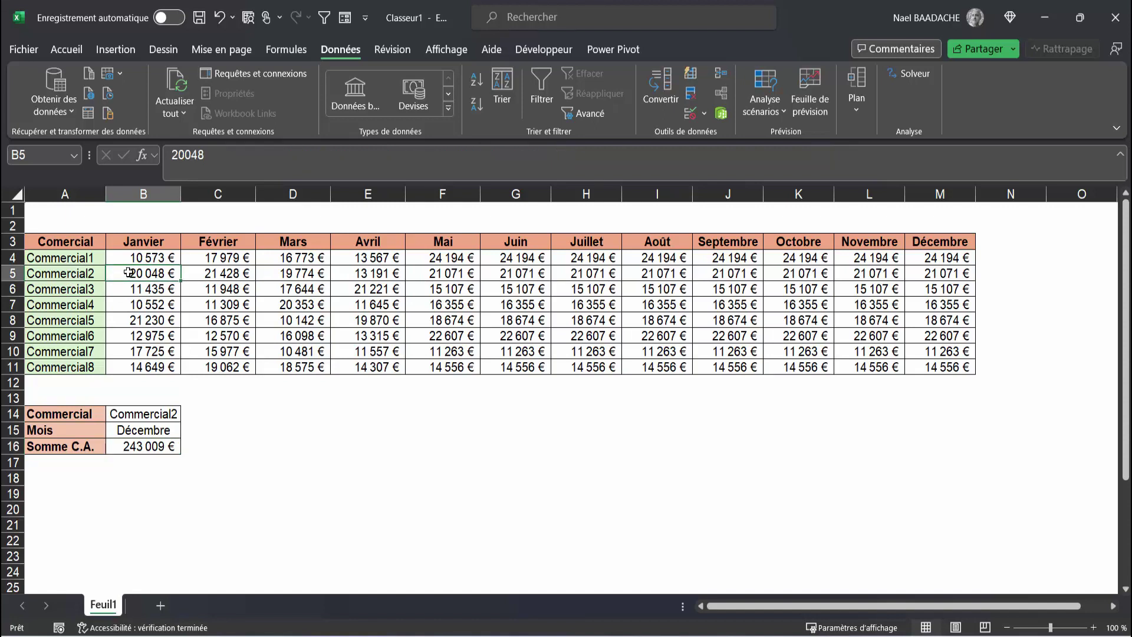
left_click_drag(168, 272, 940, 272)
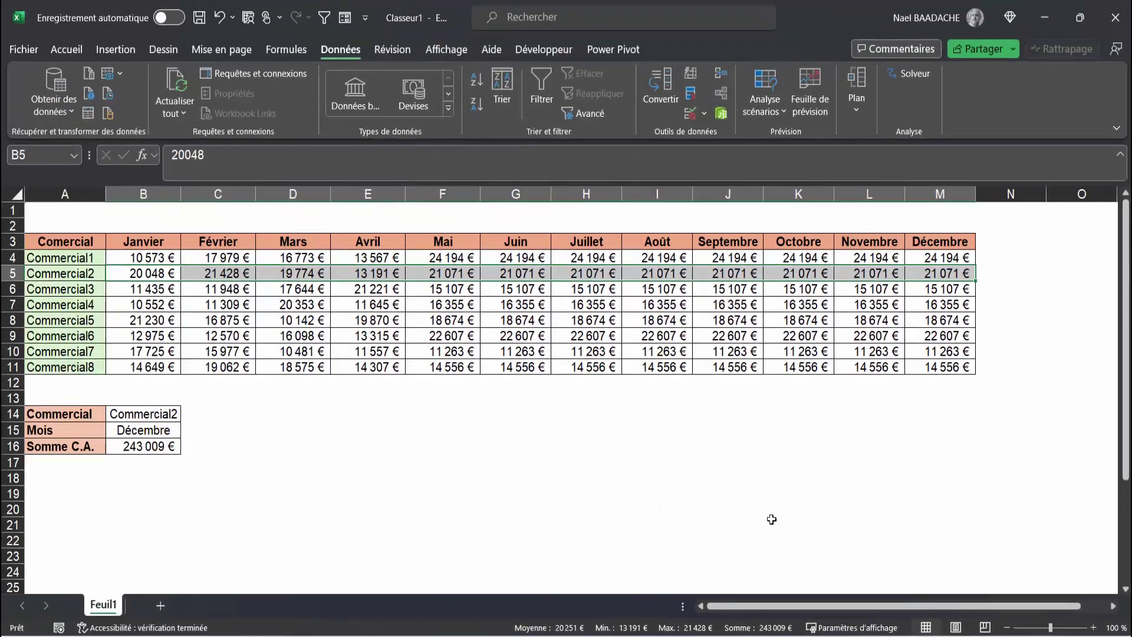
- Enter =FORMULETEXTE(B16) in B19 to display B16's formula text
left_click(110, 488)
type("=fro")
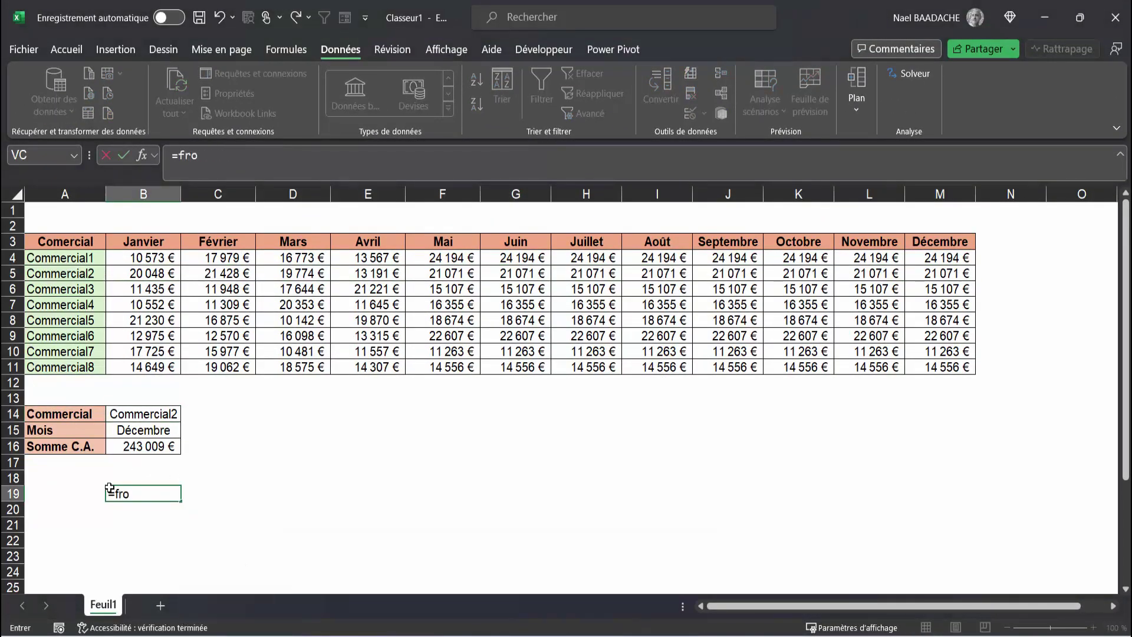
type("mu")
key("BackSpace")
key("BackSpace")
key("BackSpace")
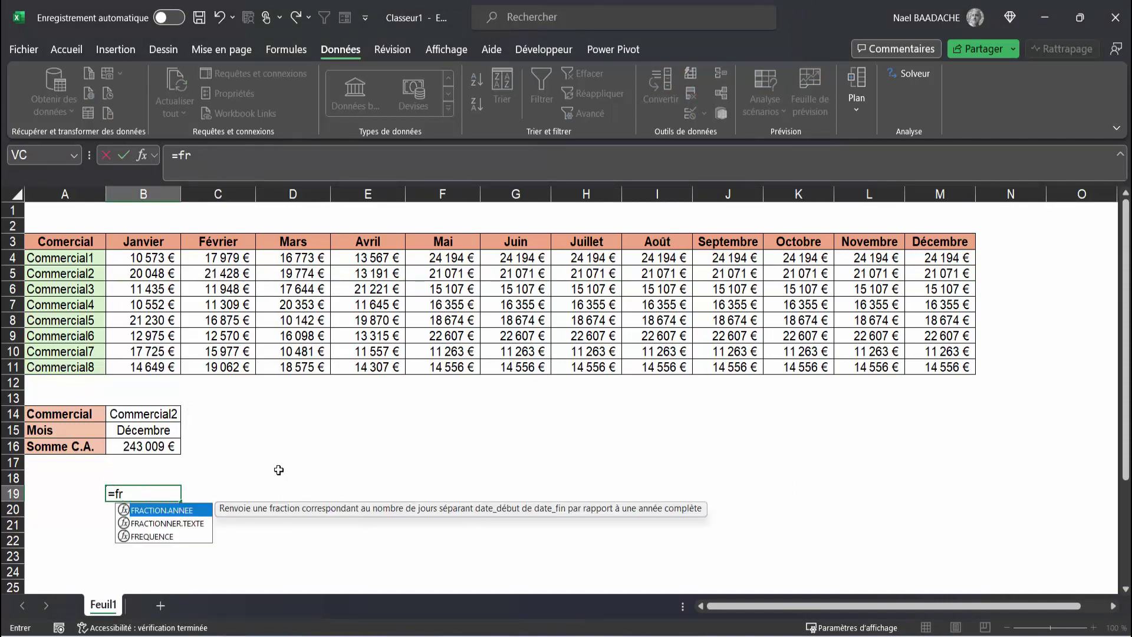
key("BackSpace")
type("ormul")
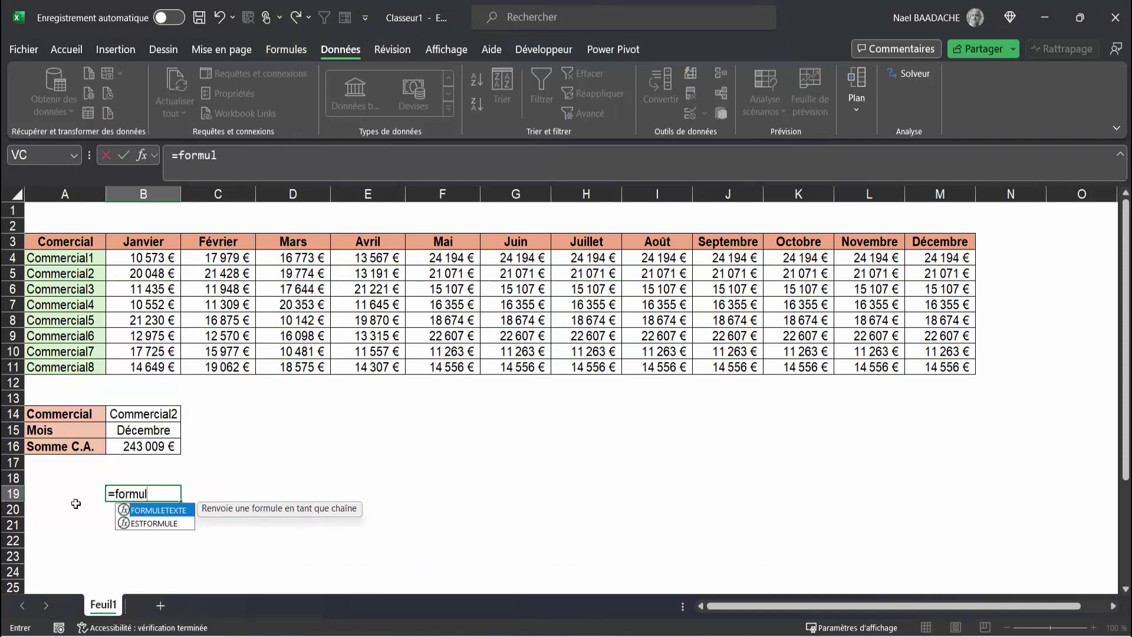
left_click(135, 512)
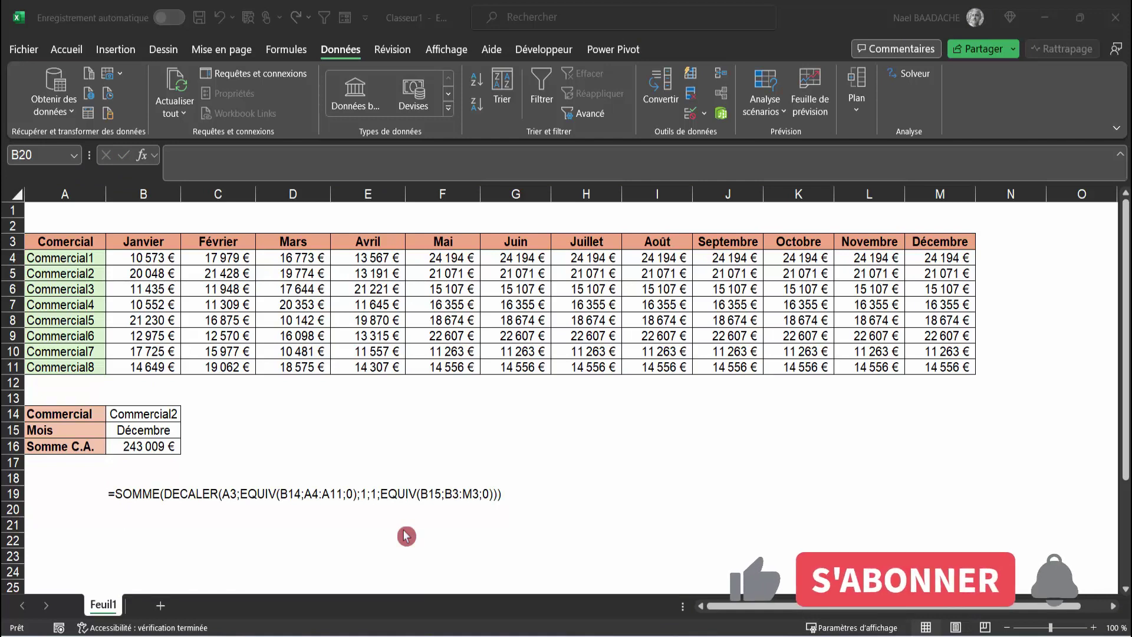
left_click(234, 527)
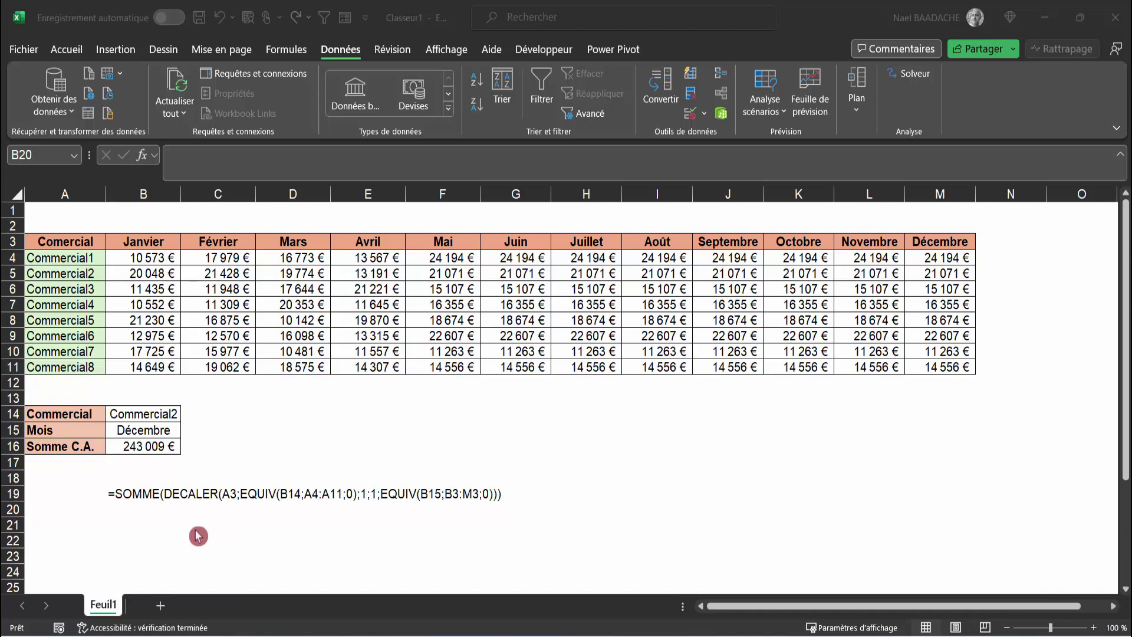
left_click(199, 548)
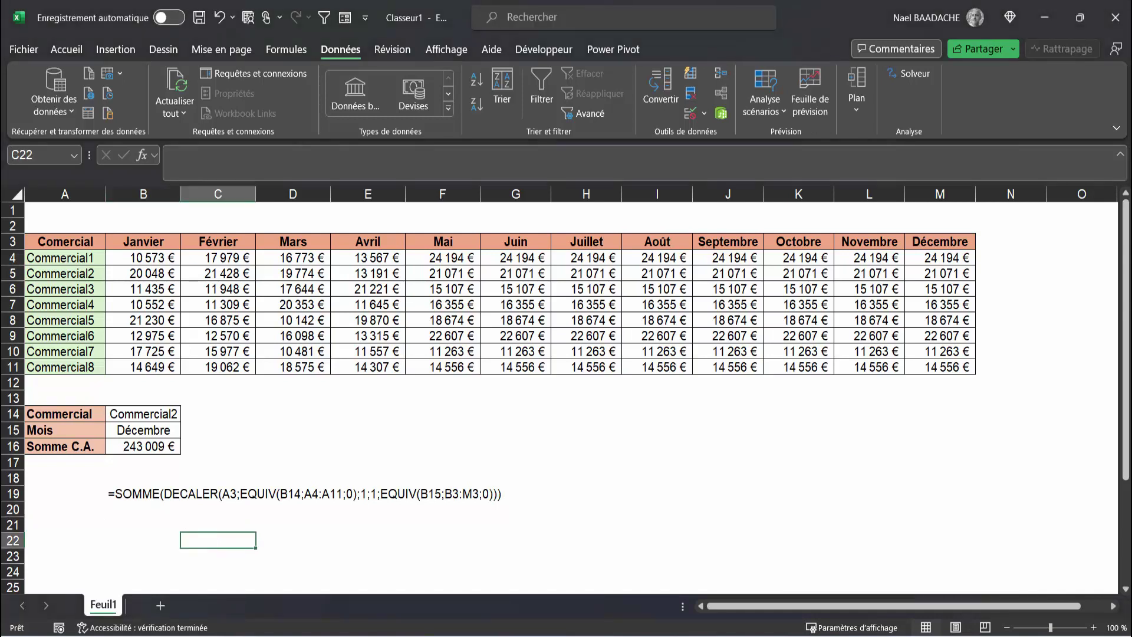